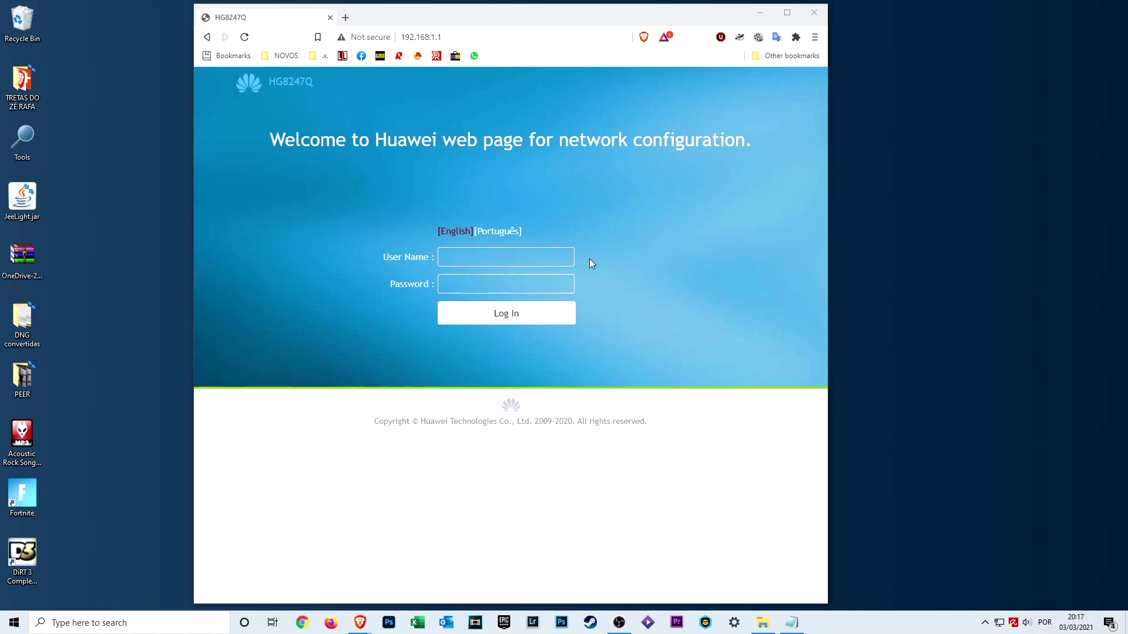
Step: Log in to the router at 192.168.1.1 with the administrator username and password
{"action": "left_click", "coordinate": [457, 37]}
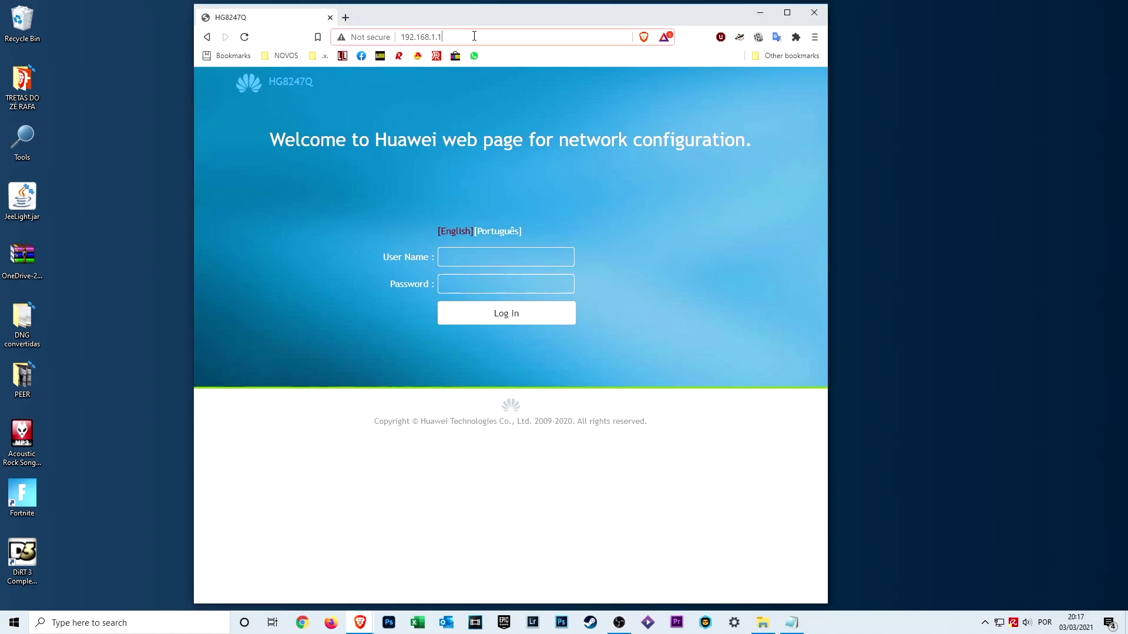
{"action": "left_click", "coordinate": [457, 37]}
{"action": "left_click", "coordinate": [487, 261]}
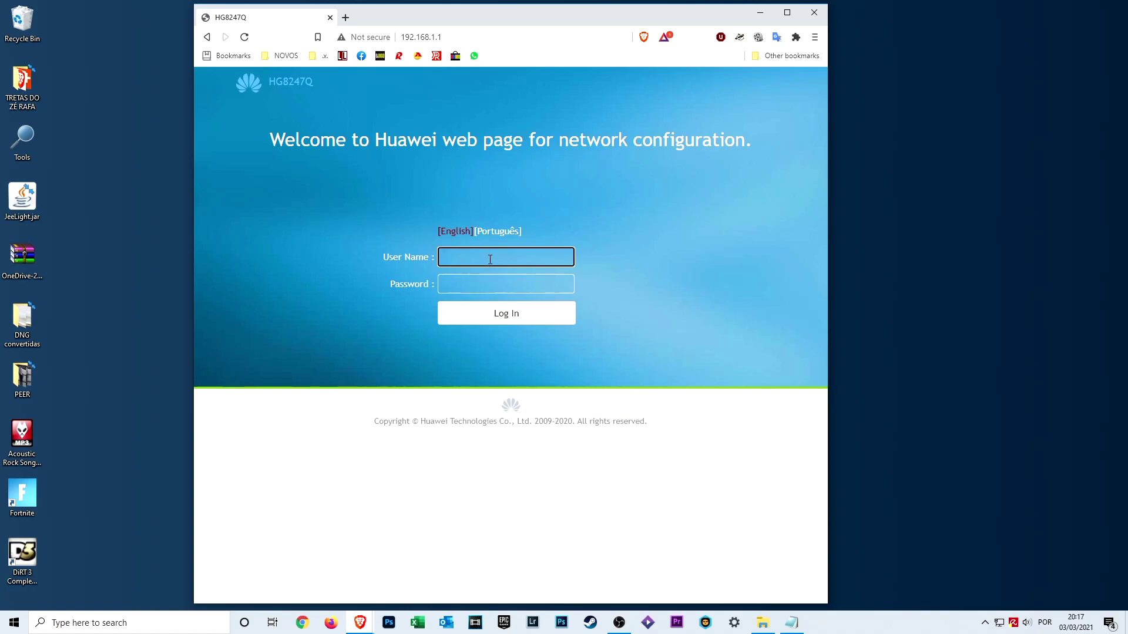
{"action": "type", "text": "vodafone"}
{"action": "key", "text": "Tab"}
{"action": "type", "text": "********"}
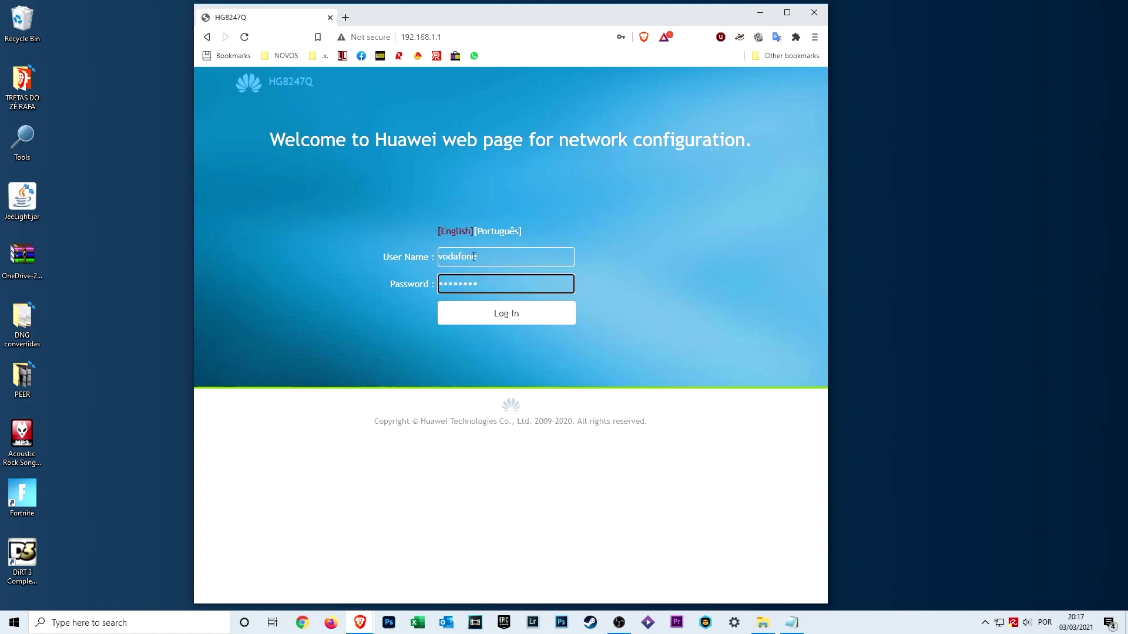
{"action": "left_click", "coordinate": [516, 318]}
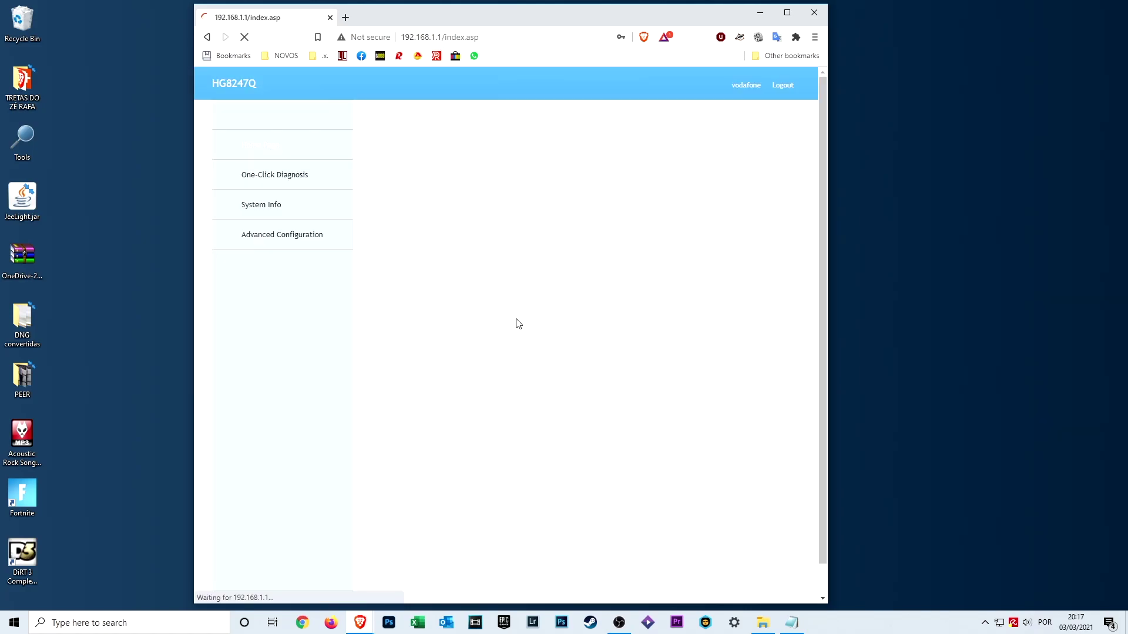
Step: Go to Advanced Configuration > Network Application > FTP Configuration
{"action": "left_click", "coordinate": [244, 238]}
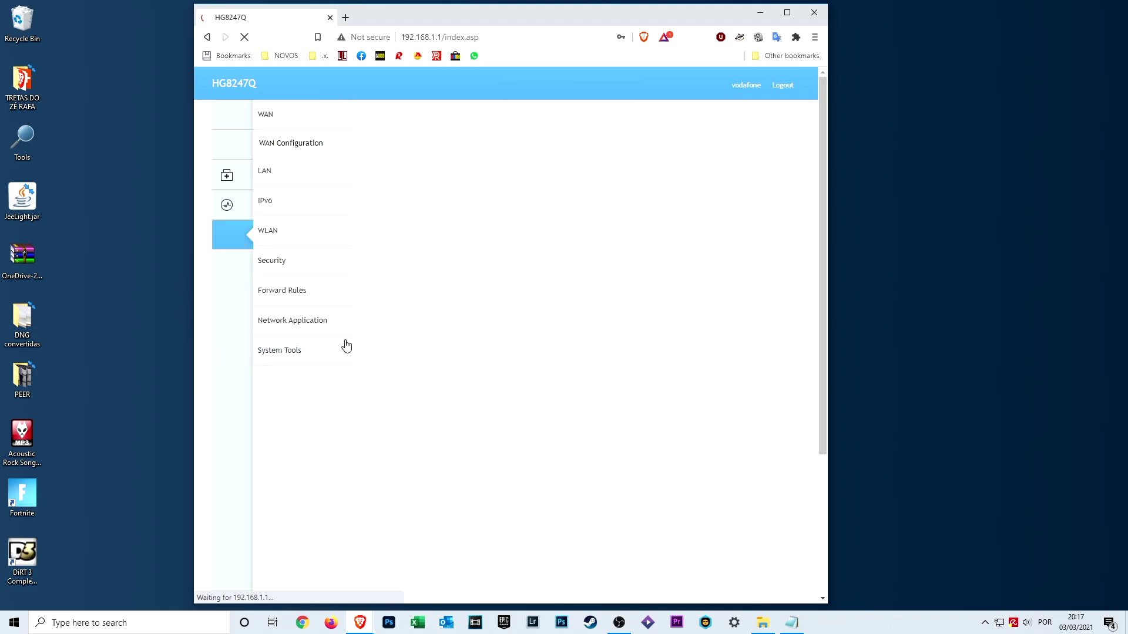
{"action": "left_click", "coordinate": [319, 326]}
{"action": "left_click", "coordinate": [317, 325]}
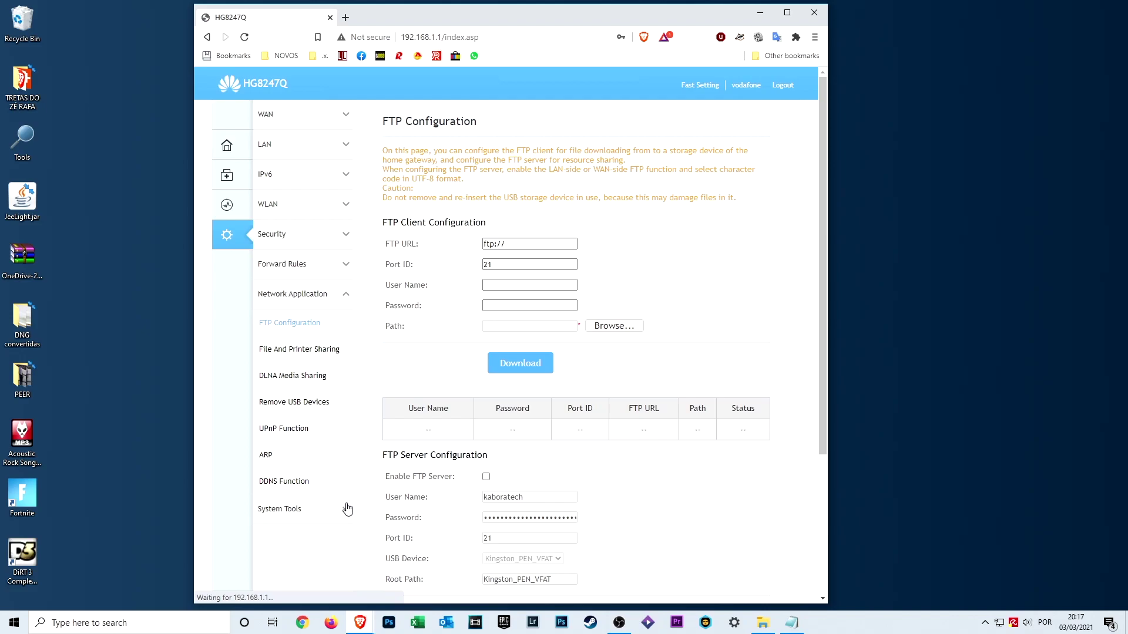
Step: Enable printer and storage sharing with authentication required in File And Printer Sharing
{"action": "left_click", "coordinate": [301, 353]}
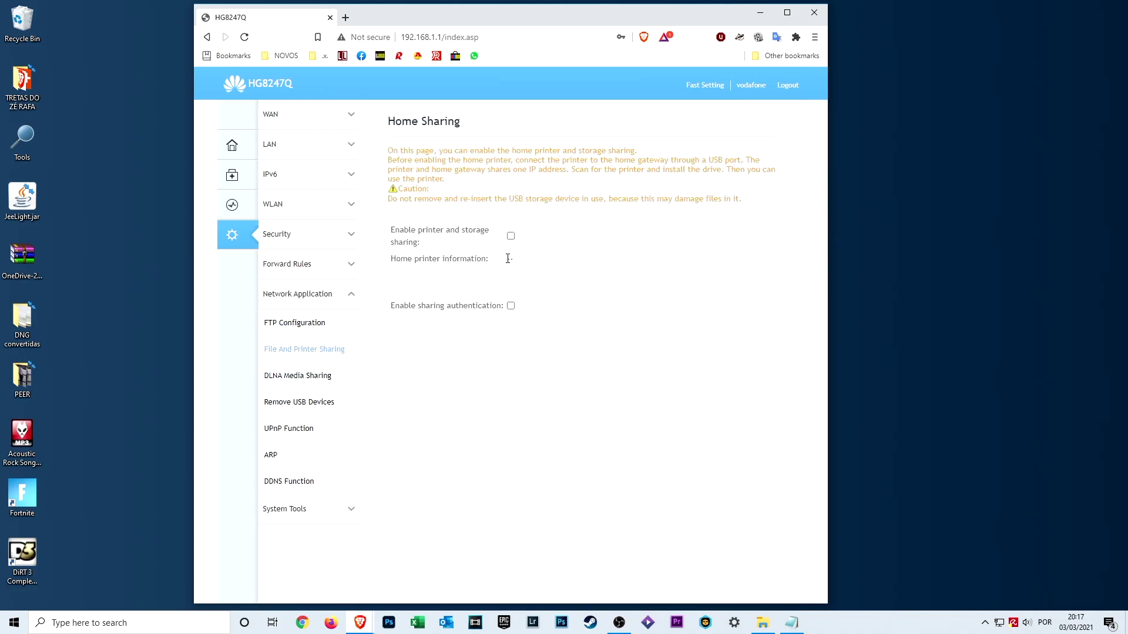
{"action": "left_click", "coordinate": [511, 237]}
{"action": "left_click", "coordinate": [510, 330]}
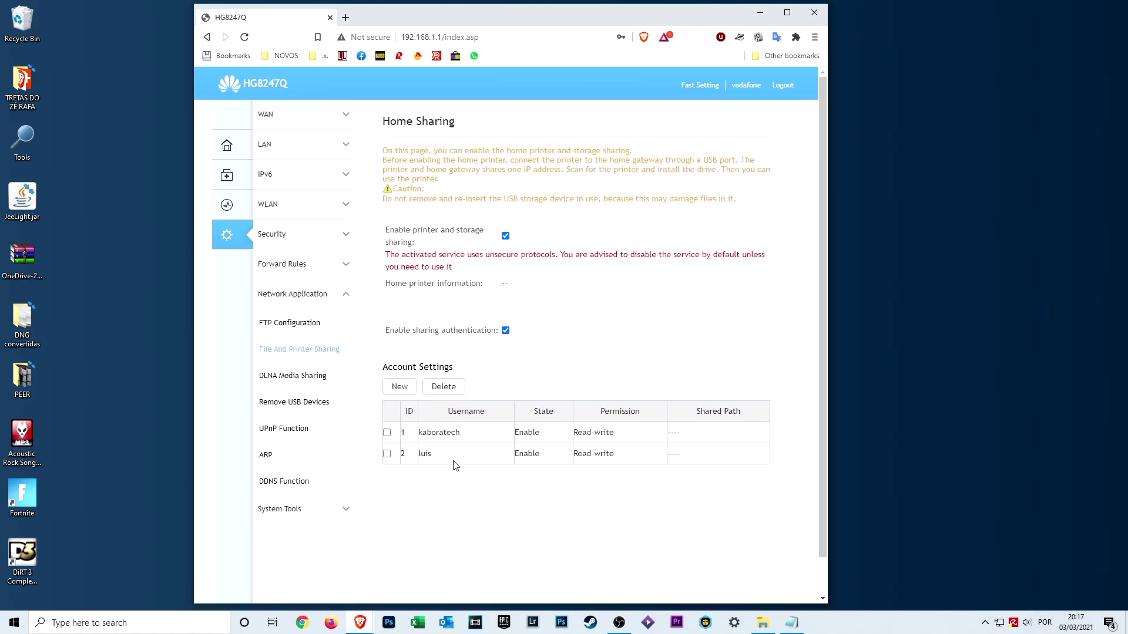
Step: Add a new enabled sharing account with a username, password and Read-write permission
{"action": "left_click", "coordinate": [400, 388]}
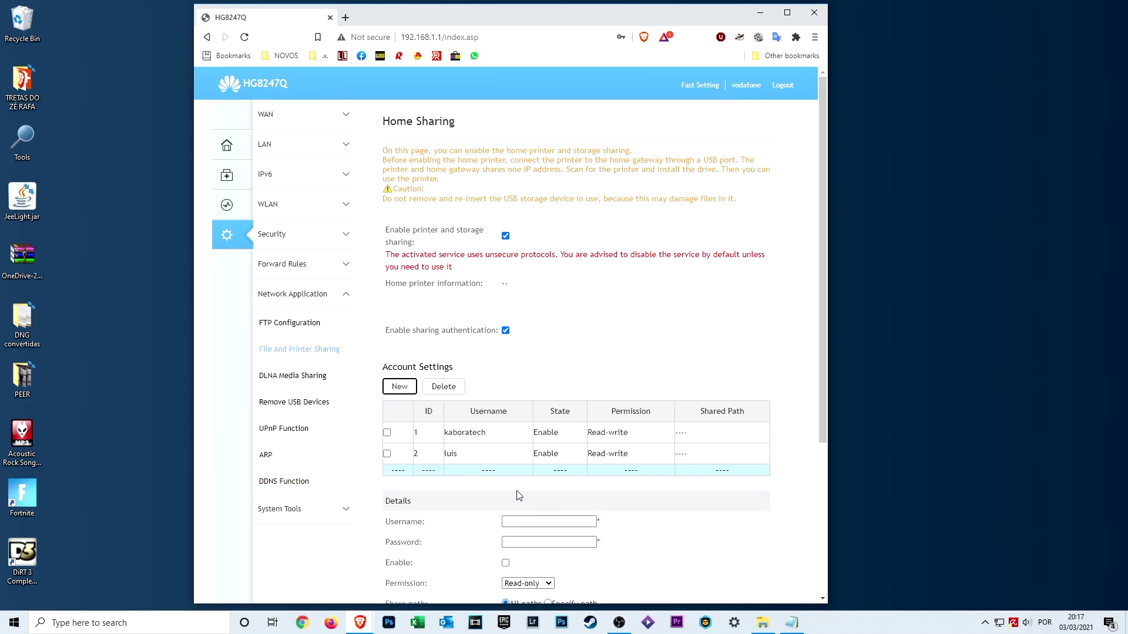
{"action": "left_click", "coordinate": [522, 523]}
{"action": "type", "text": "ana"}
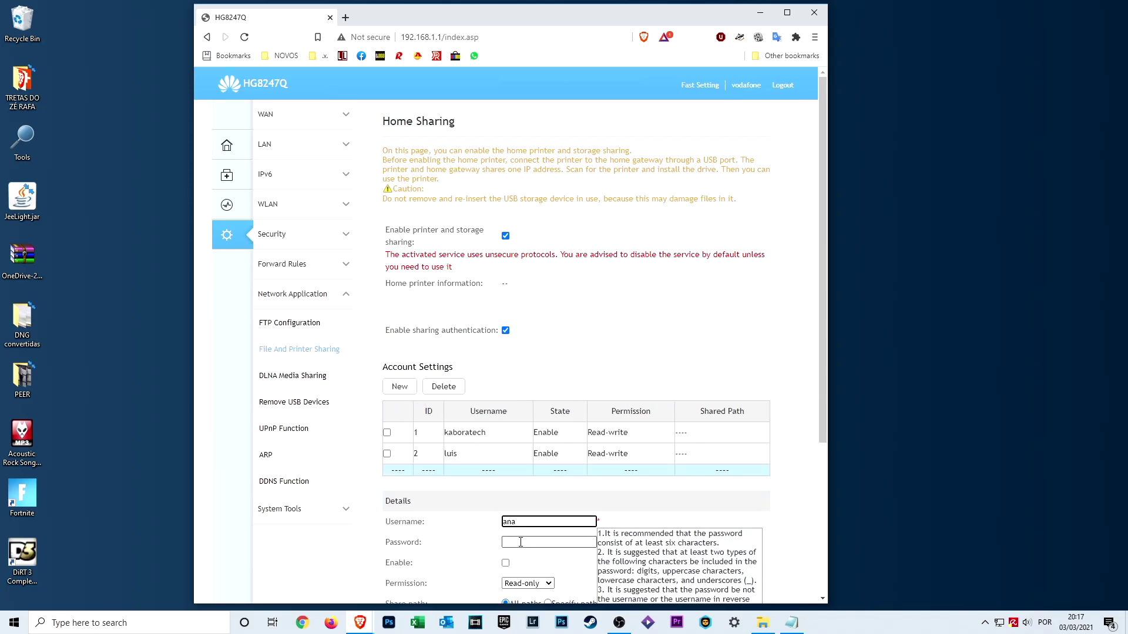
{"action": "left_click", "coordinate": [522, 542]}
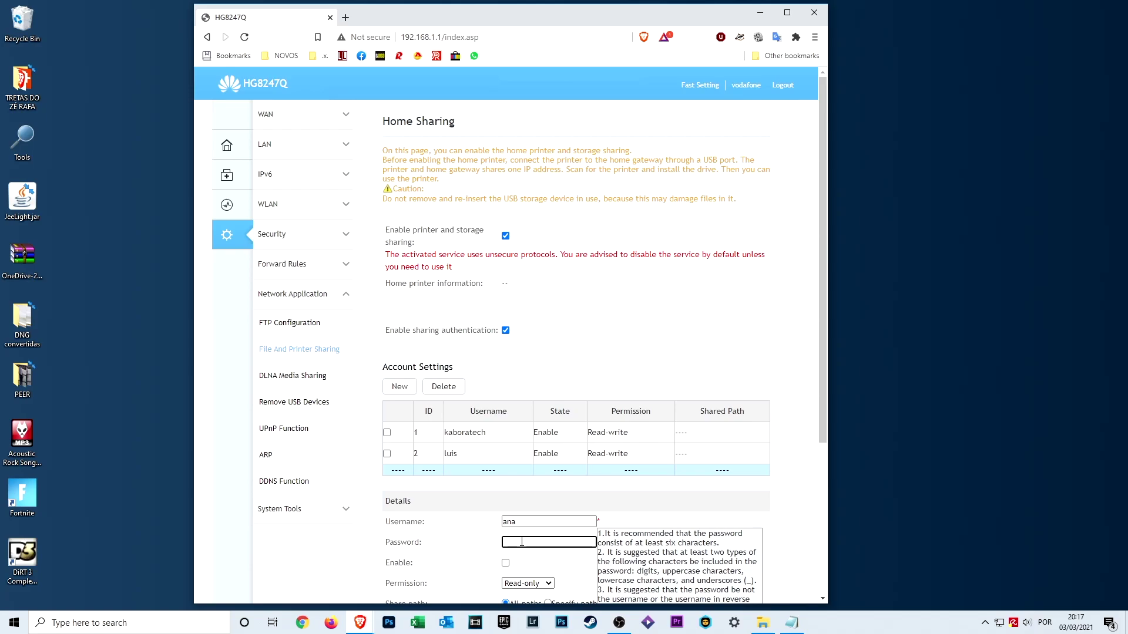
{"action": "type", "text": "••"}
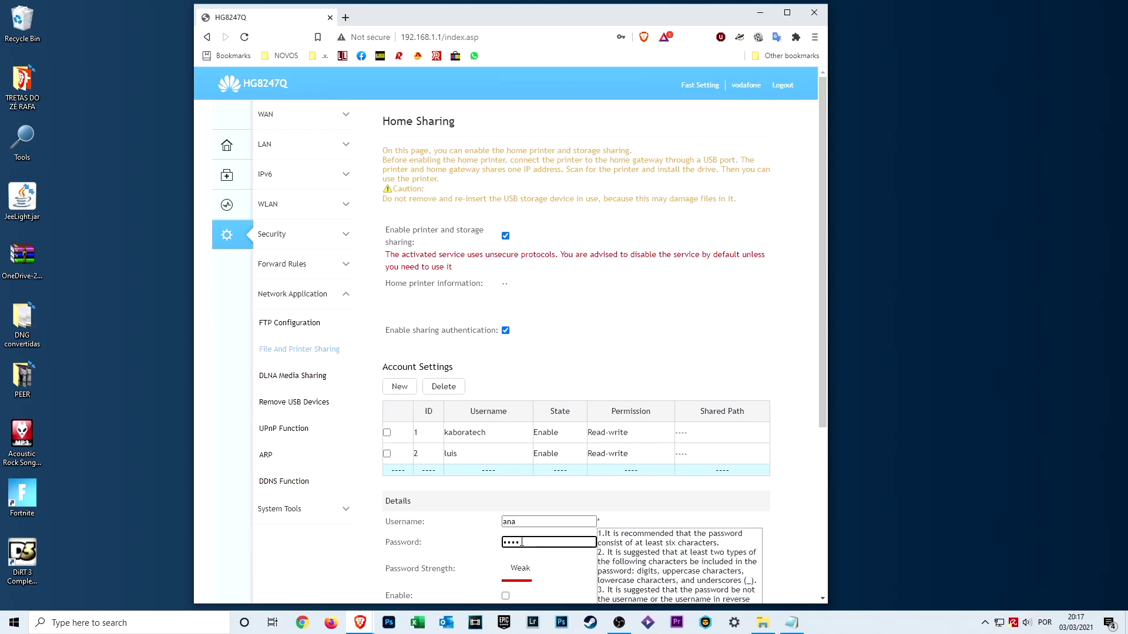
{"action": "type", "text": "•••••••••"}
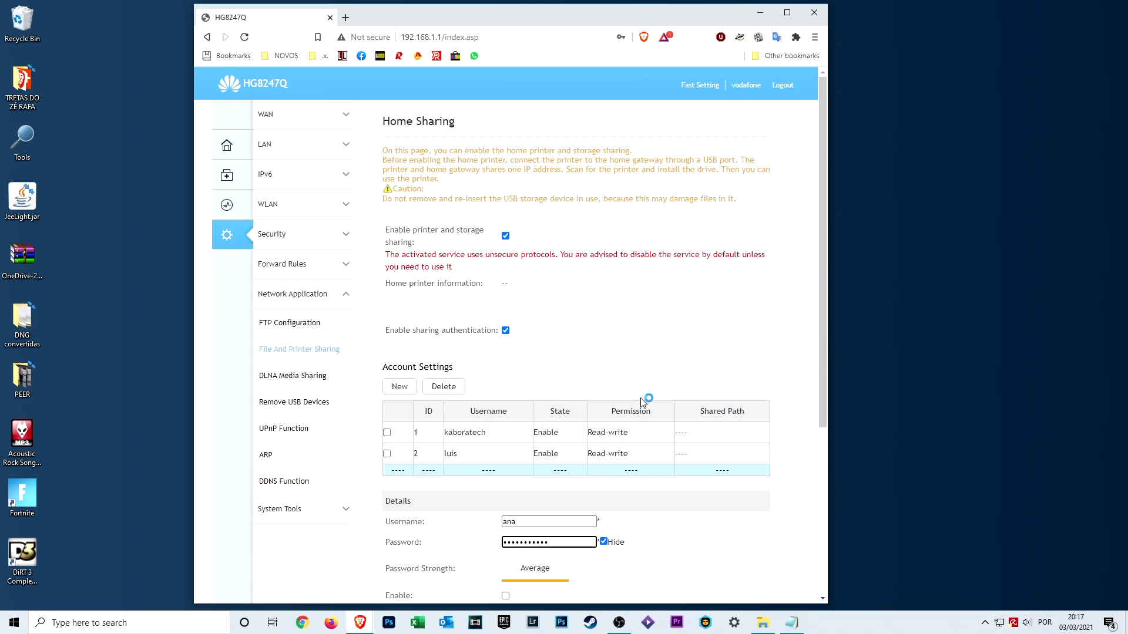
{"action": "scroll", "coordinate": [648, 396], "scroll_direction": "down", "scroll_amount": 3}
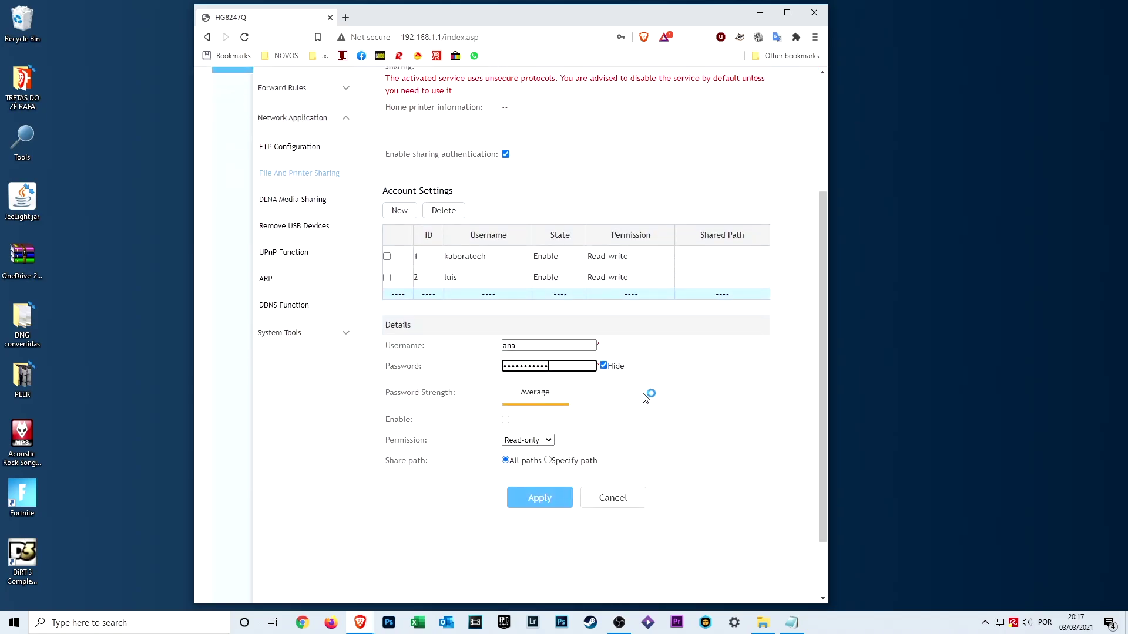
{"action": "left_click", "coordinate": [505, 419]}
{"action": "left_click", "coordinate": [549, 441]}
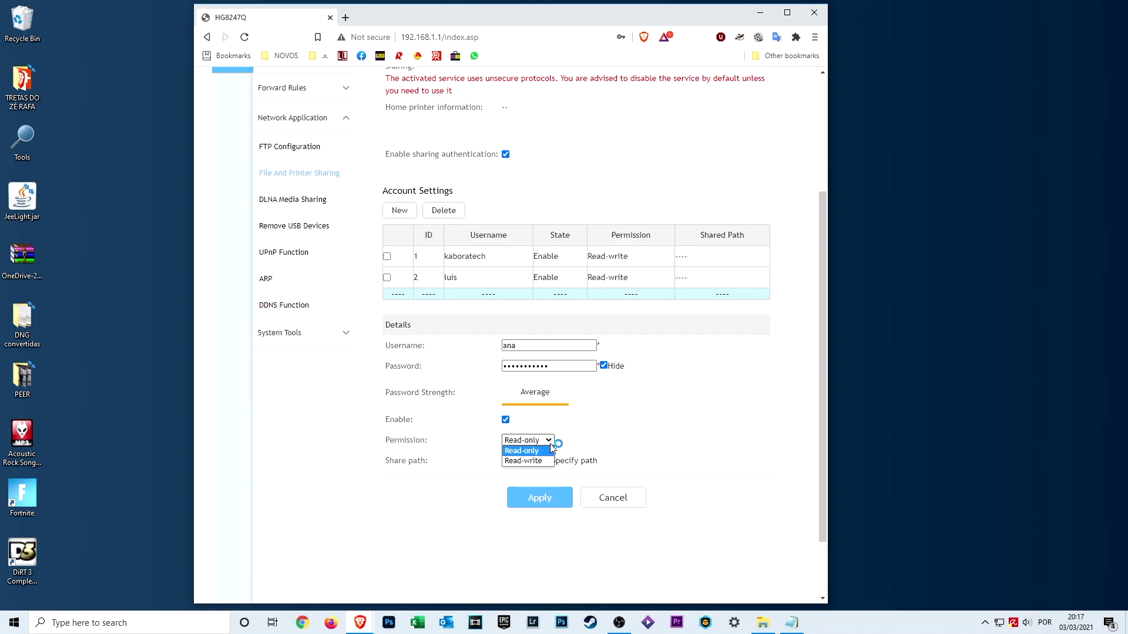
{"action": "left_click", "coordinate": [536, 461]}
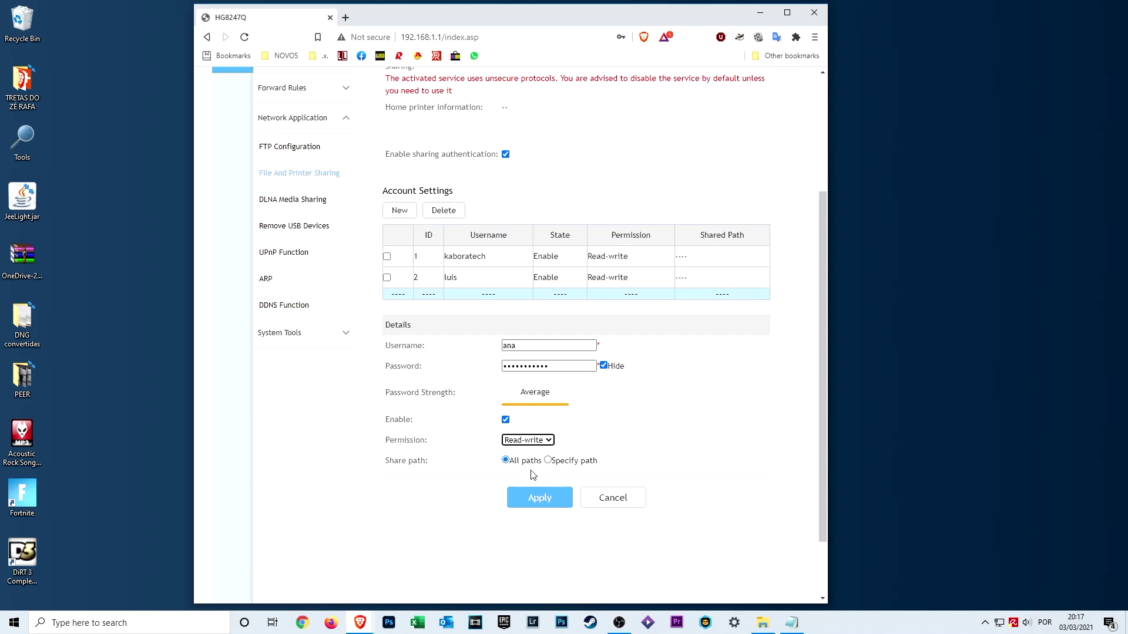
{"action": "left_click", "coordinate": [554, 502]}
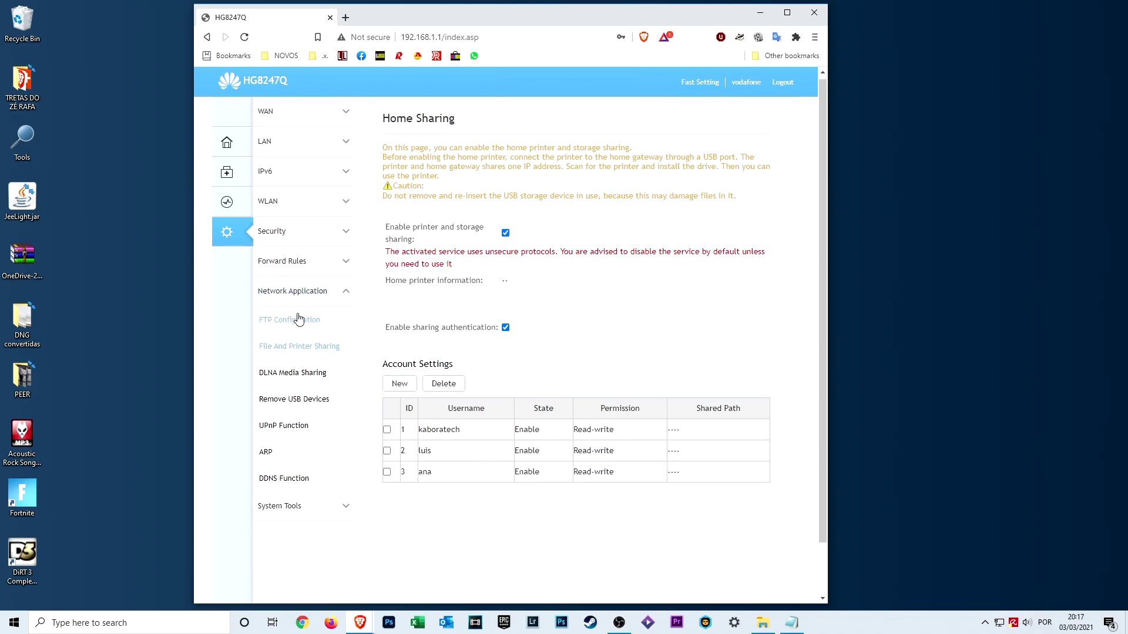
Step: Browse the USB drive and choose the Kingston_PEN_VFAT root as the FTP path
{"action": "left_click", "coordinate": [294, 324]}
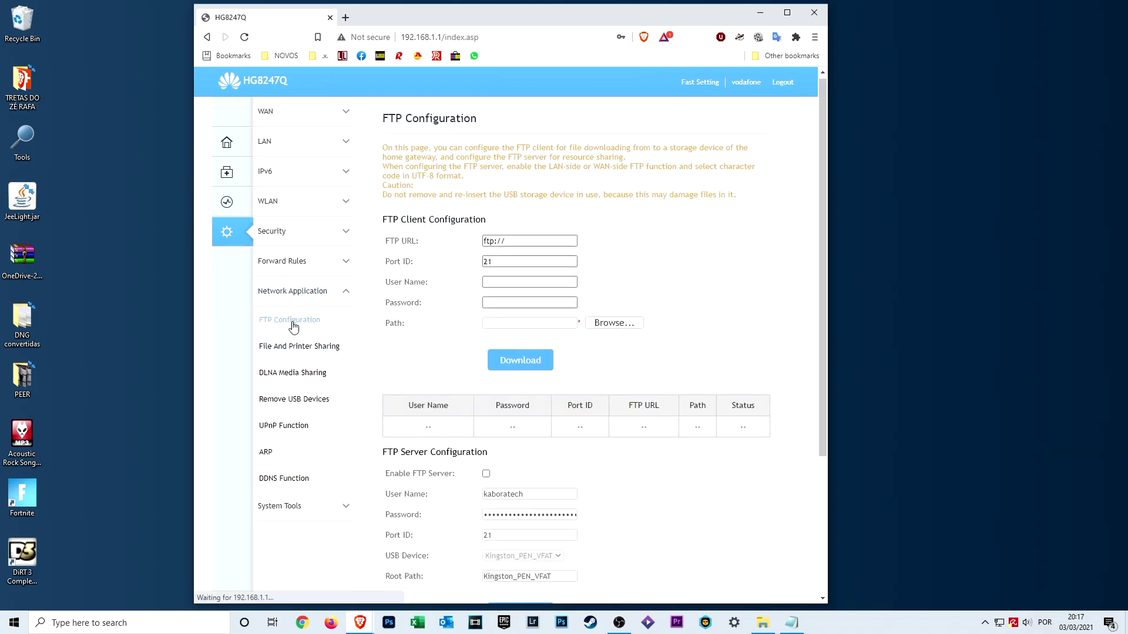
{"action": "scroll", "coordinate": [734, 281], "scroll_direction": "down", "scroll_amount": 1}
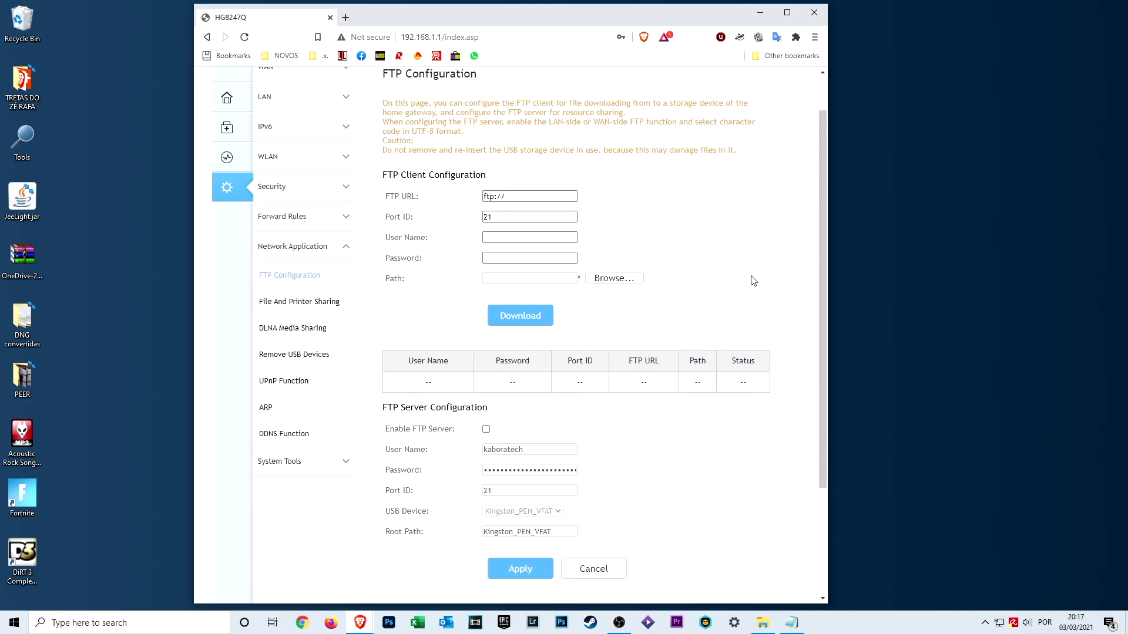
{"action": "left_click", "coordinate": [614, 264]}
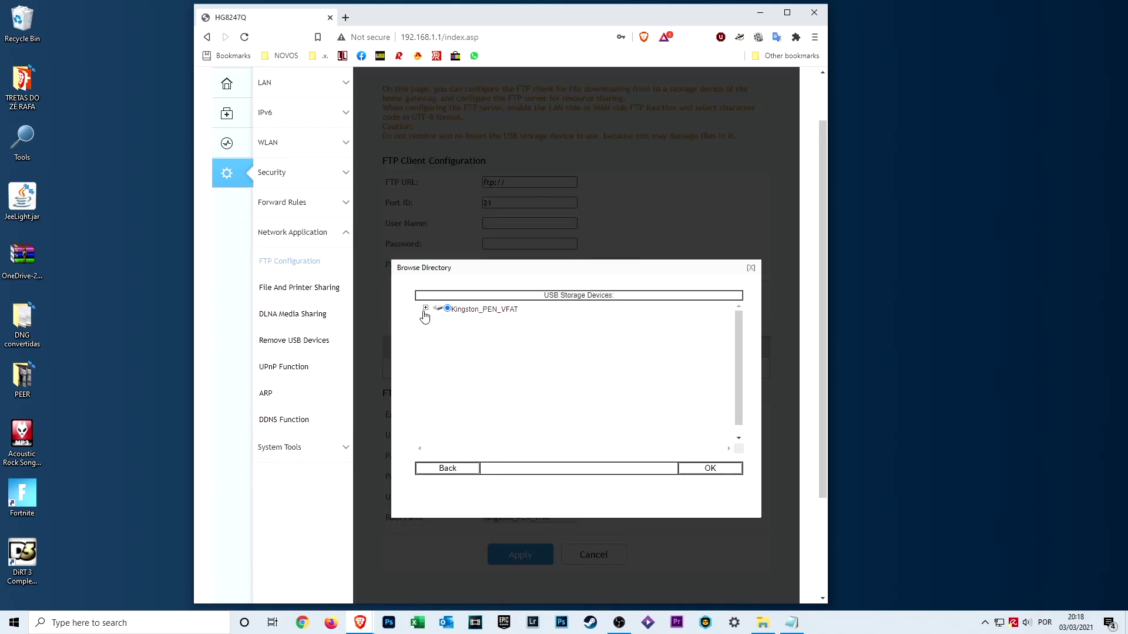
{"action": "left_click", "coordinate": [425, 309]}
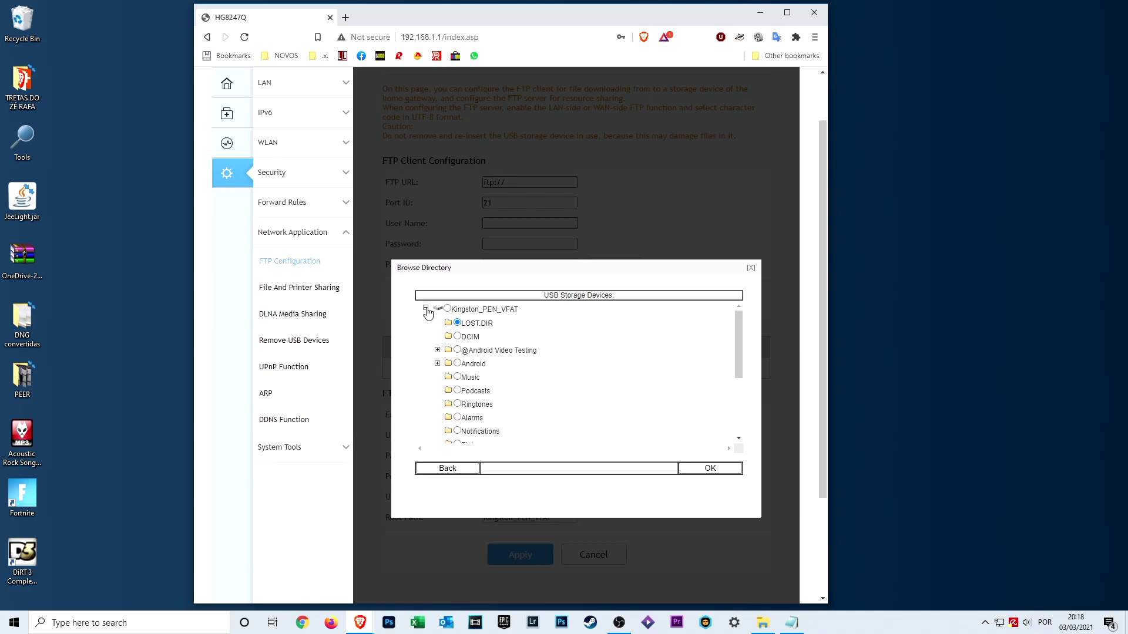
{"action": "left_click_drag", "start_coordinate": [739, 333], "coordinate": [735, 410]}
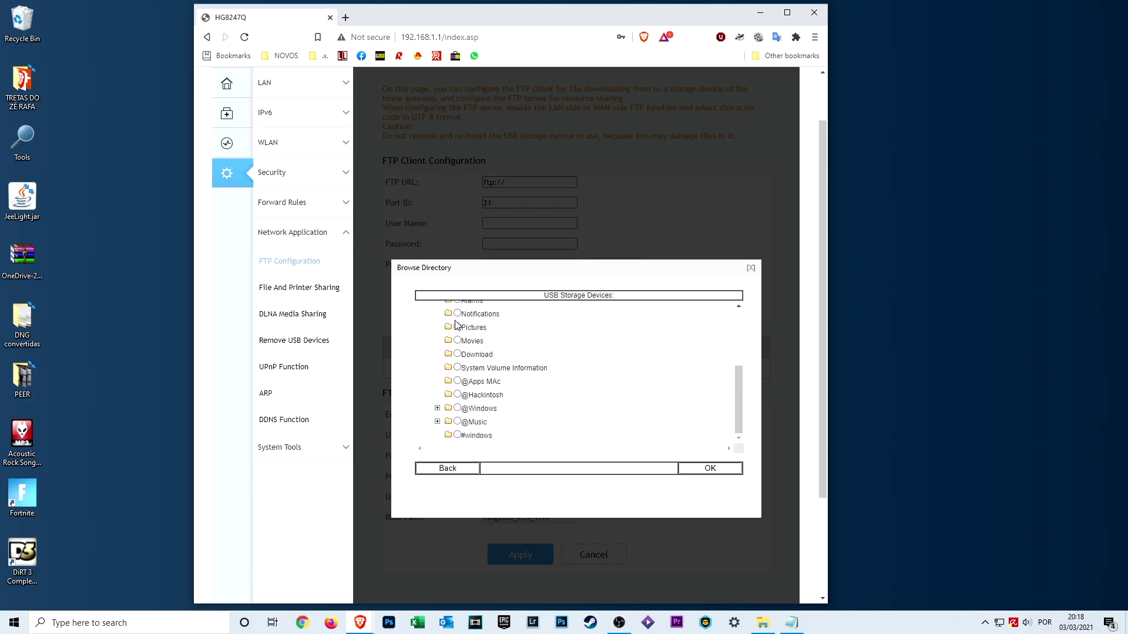
{"action": "left_click_drag", "start_coordinate": [735, 415], "coordinate": [742, 354]}
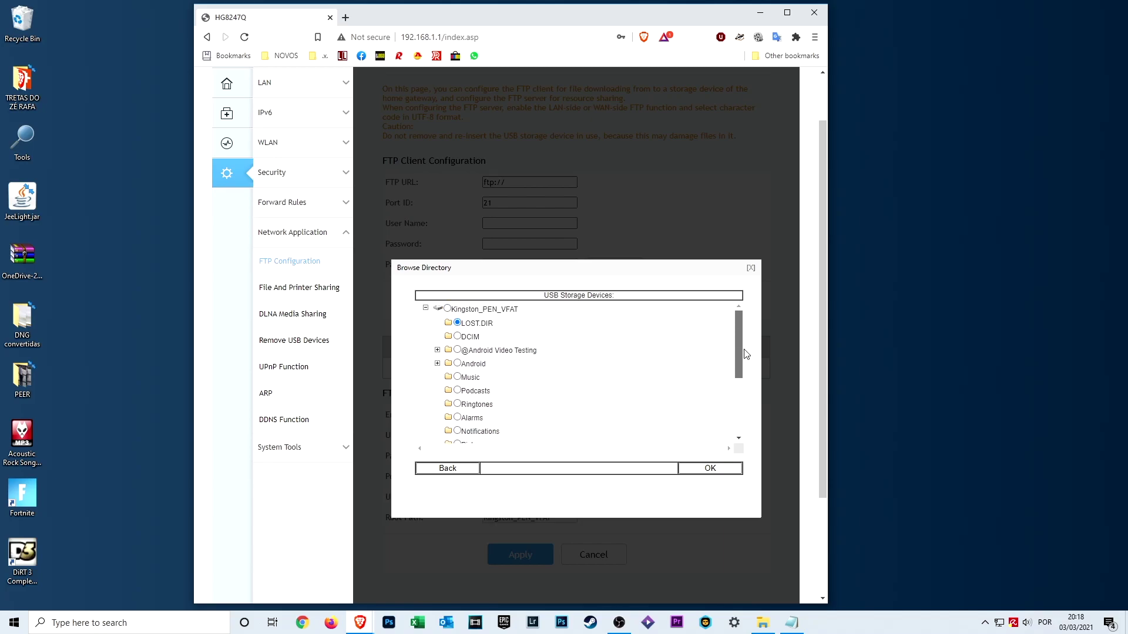
{"action": "left_click", "coordinate": [458, 350]}
{"action": "left_click", "coordinate": [437, 350]}
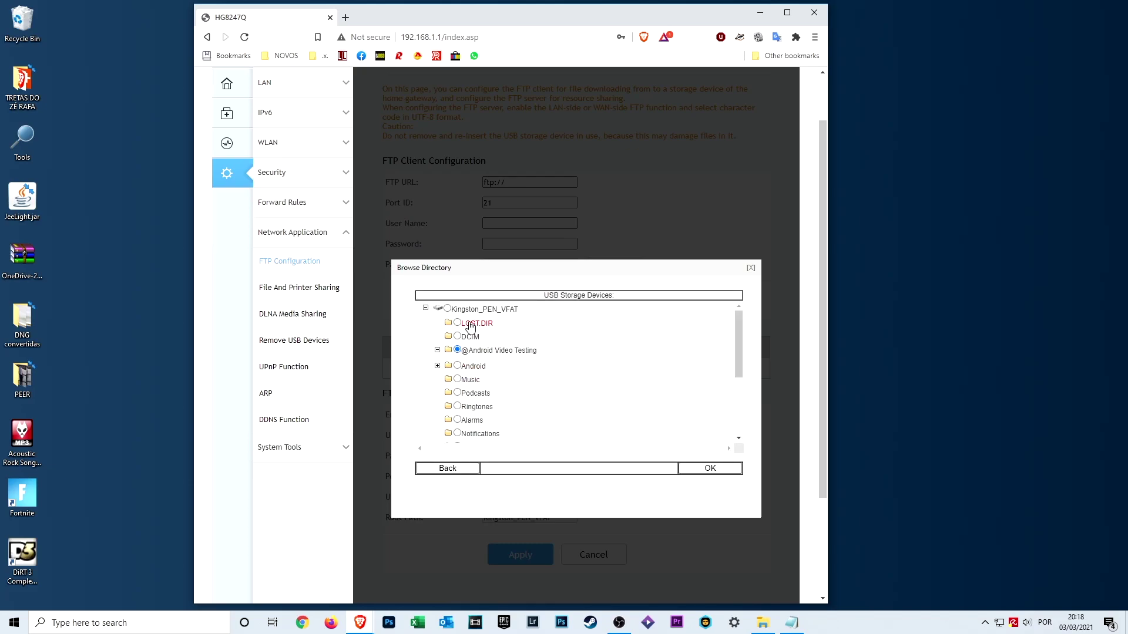
{"action": "left_click", "coordinate": [447, 309]}
{"action": "left_click", "coordinate": [713, 468]}
{"action": "scroll", "coordinate": [652, 430], "scroll_direction": "down", "scroll_amount": 1}
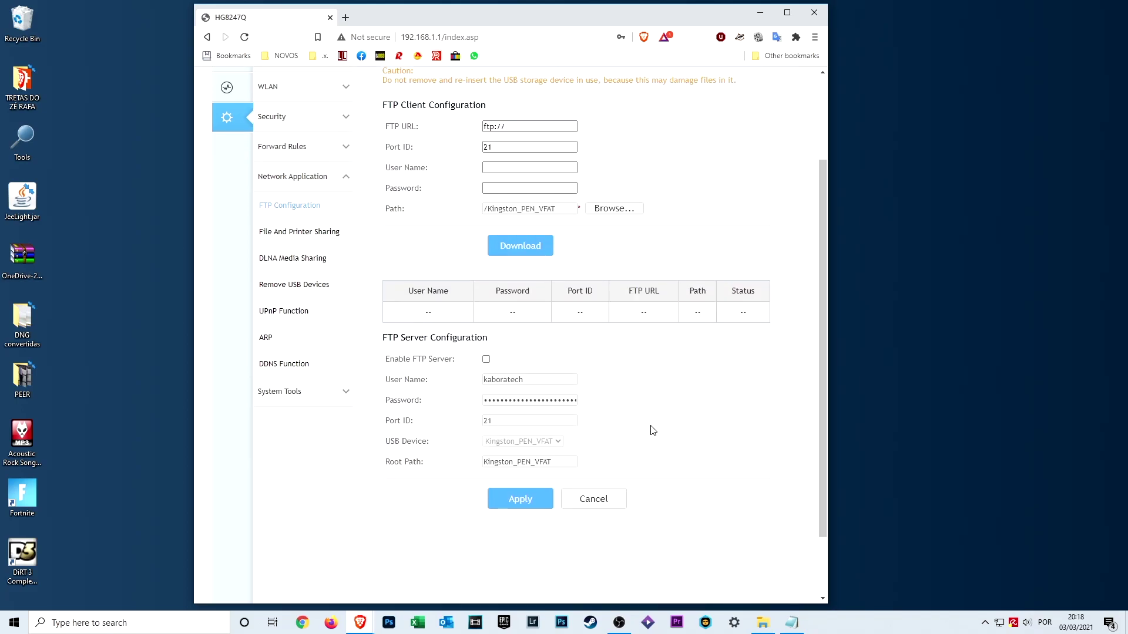
Step: Enable the FTP server with a new longer password, apply, and confirm the restart
{"action": "left_click", "coordinate": [486, 357]}
{"action": "left_click", "coordinate": [492, 423]}
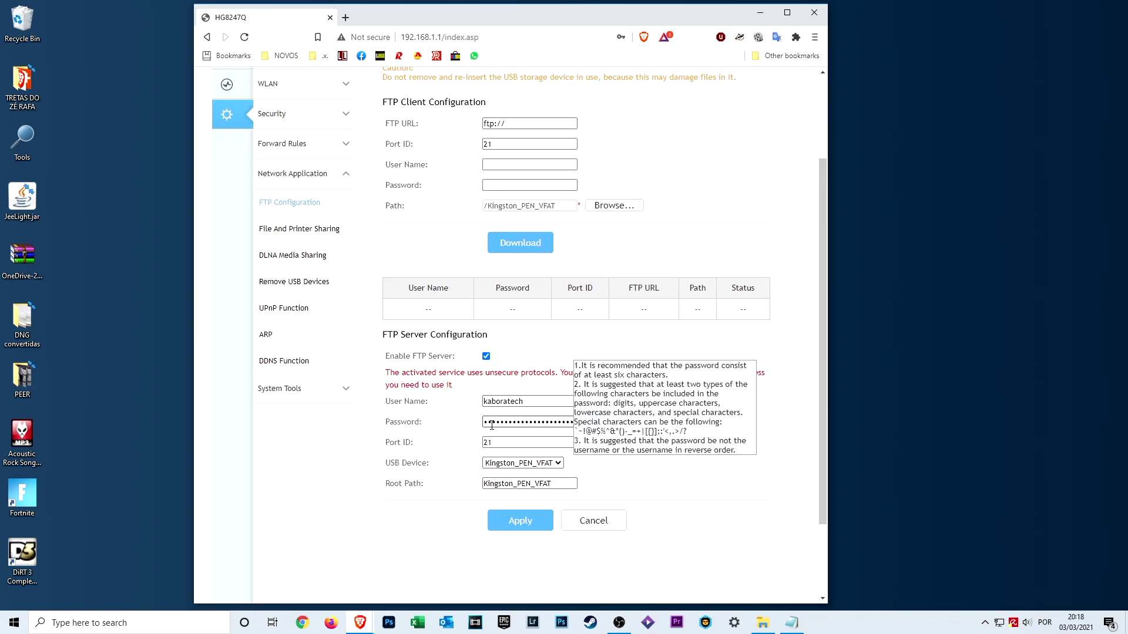
{"action": "left_click_drag", "start_coordinate": [484, 422], "coordinate": [579, 421]}
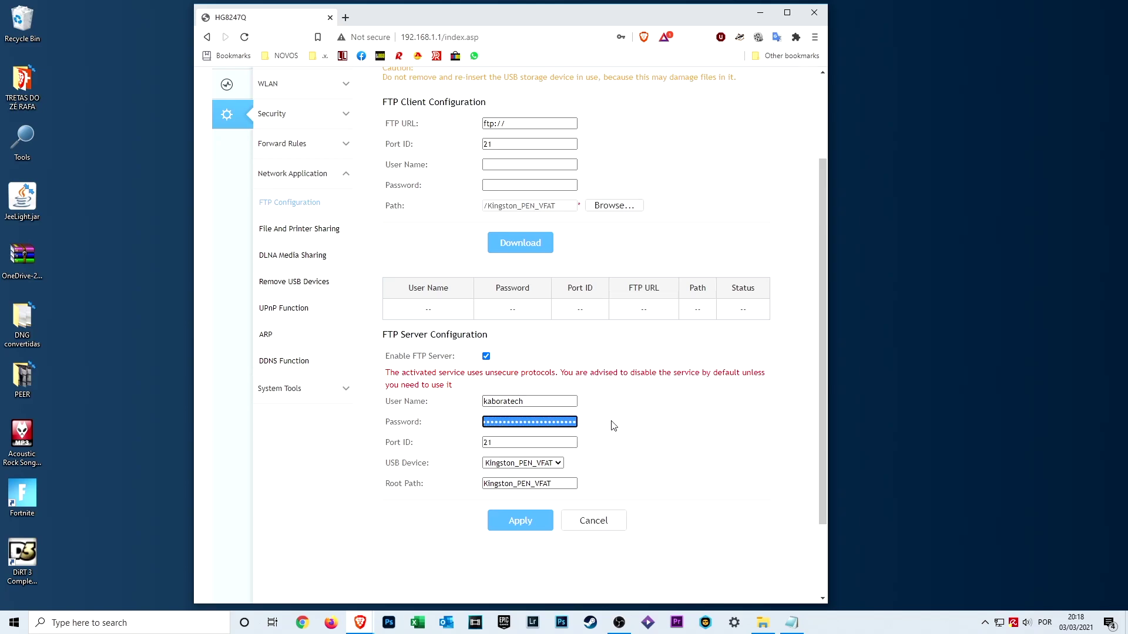
{"action": "type", "text": "ka"}
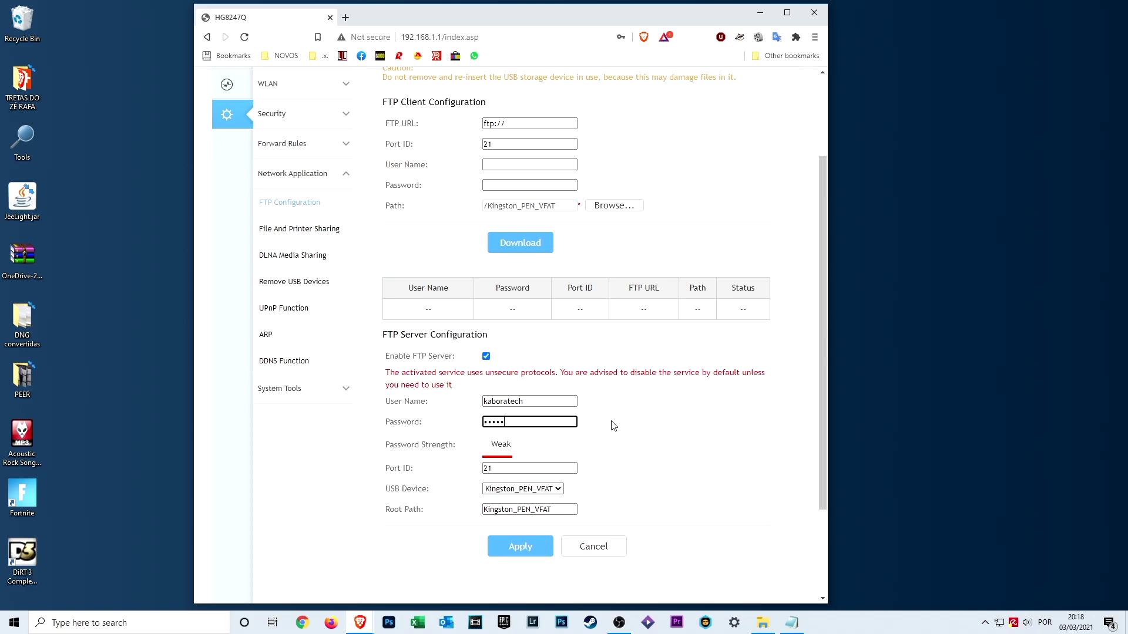
{"action": "type", "text": "boratech"}
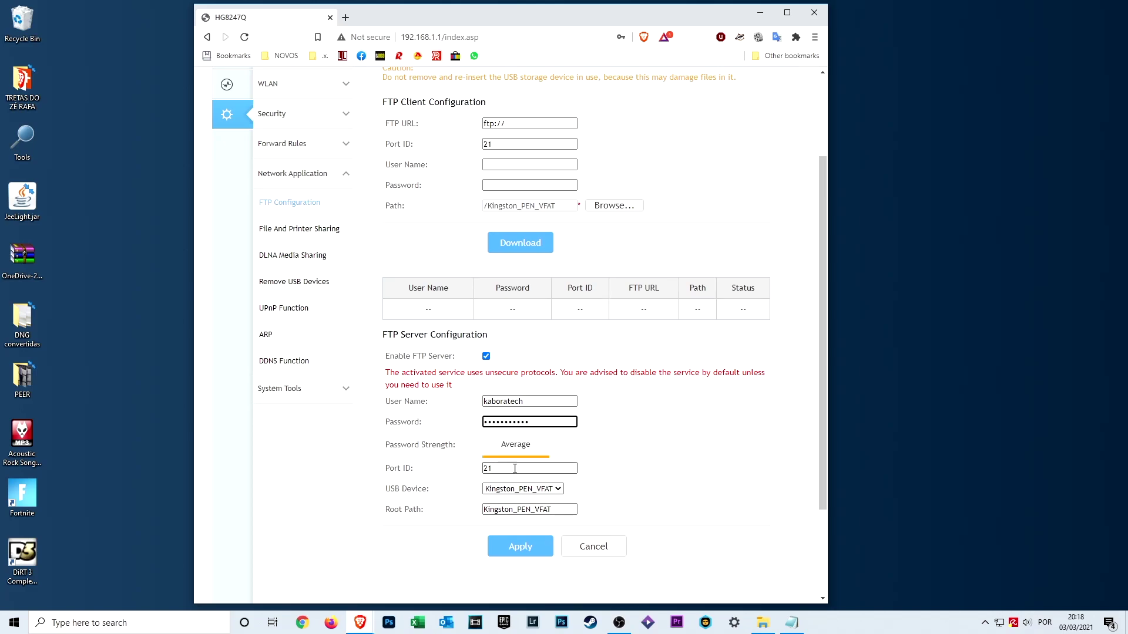
{"action": "key", "text": "Tab"}
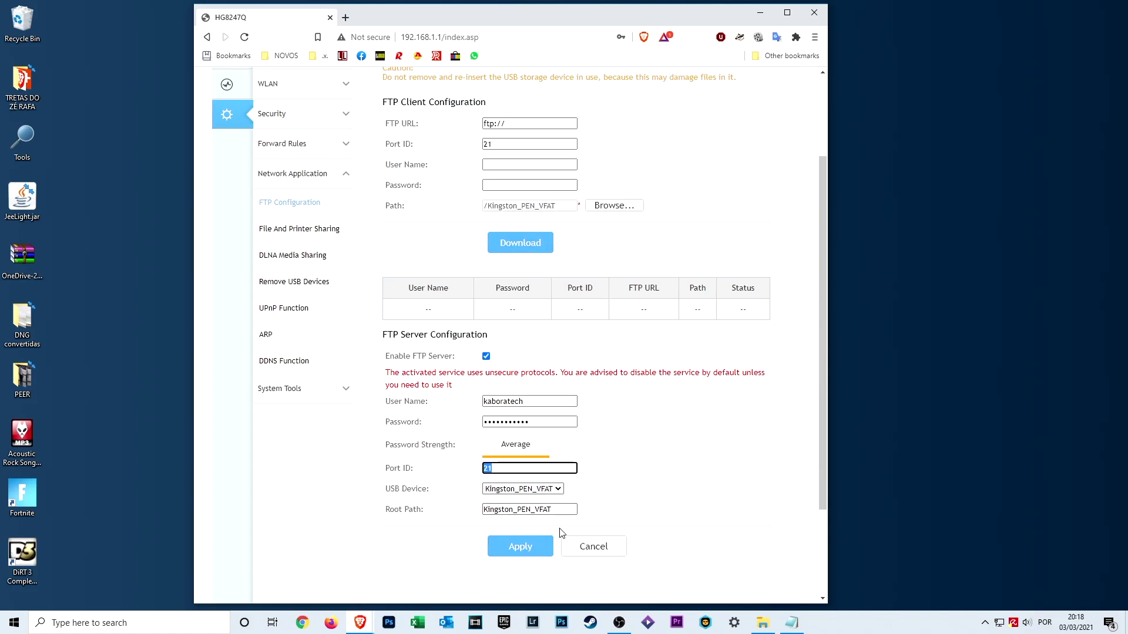
{"action": "left_click_drag", "start_coordinate": [568, 510], "coordinate": [460, 511]}
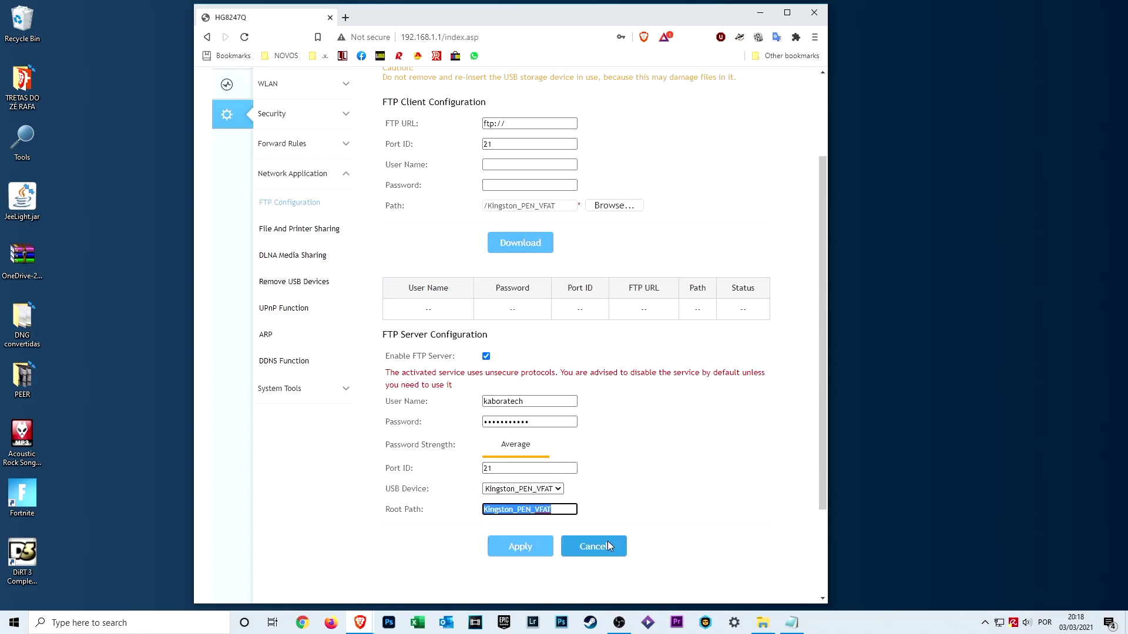
{"action": "left_click", "coordinate": [529, 554]}
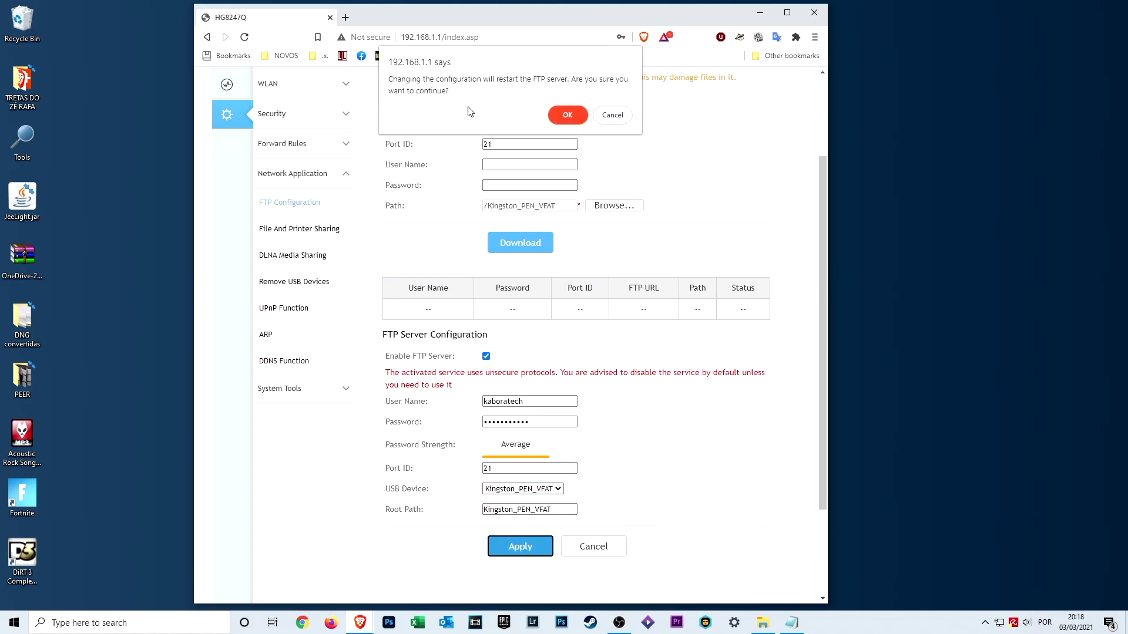
{"action": "left_click", "coordinate": [567, 117]}
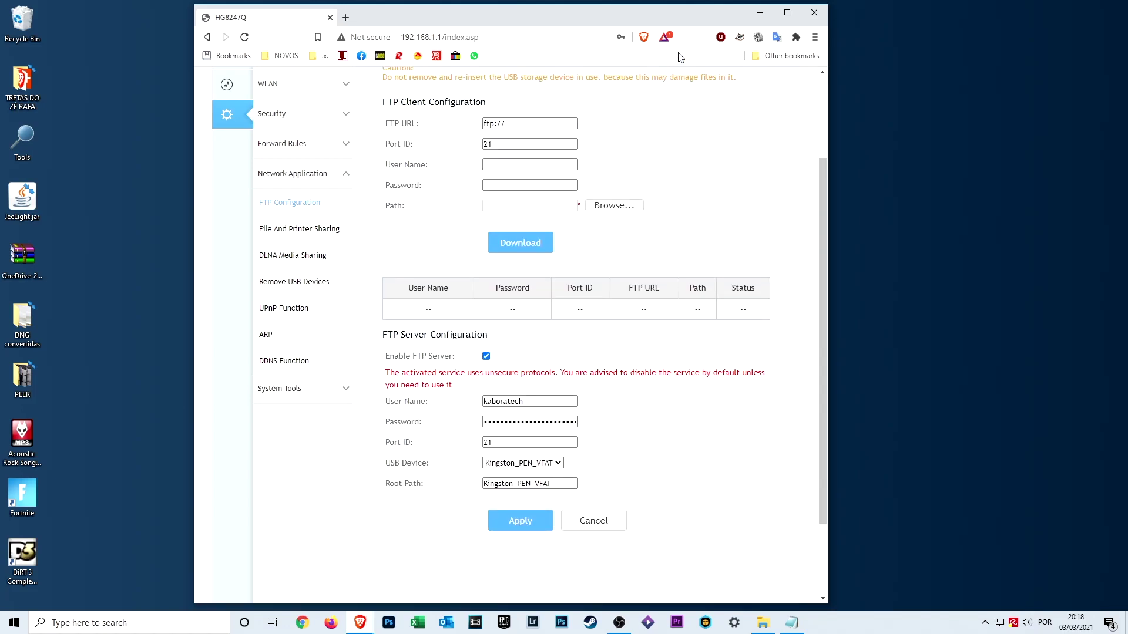
Step: Launch FileZilla from Windows search, dismiss the update notice, and restore and reposition its window
{"action": "left_click", "coordinate": [195, 622]}
{"action": "type", "text": "file"}
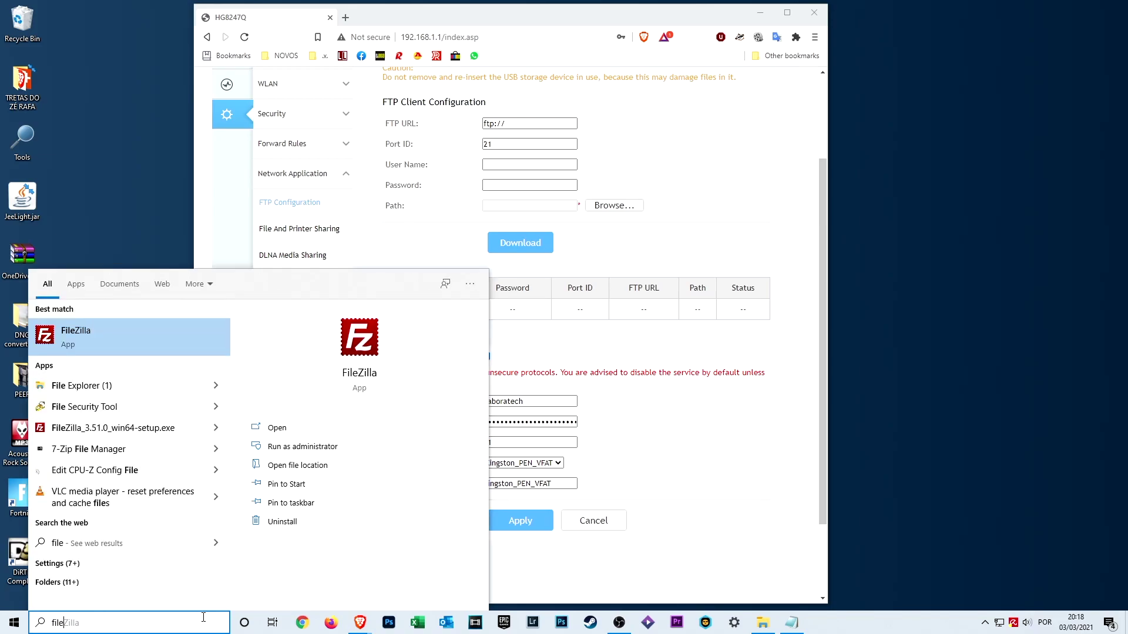
{"action": "key", "text": "Return"}
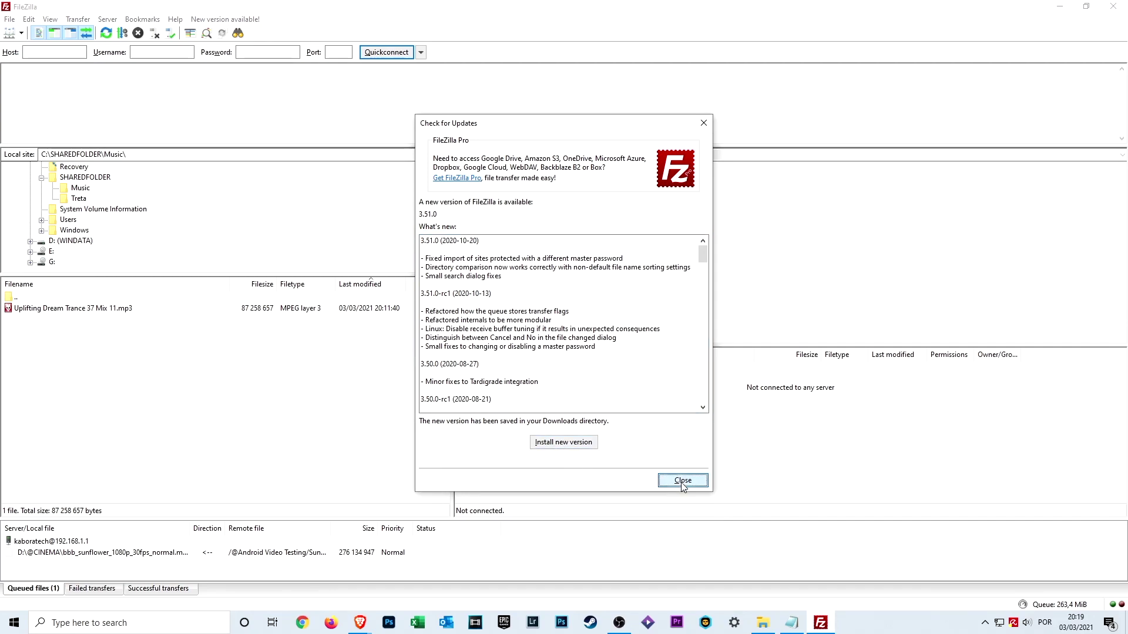
{"action": "left_click", "coordinate": [681, 481]}
{"action": "left_click", "coordinate": [1086, 7]}
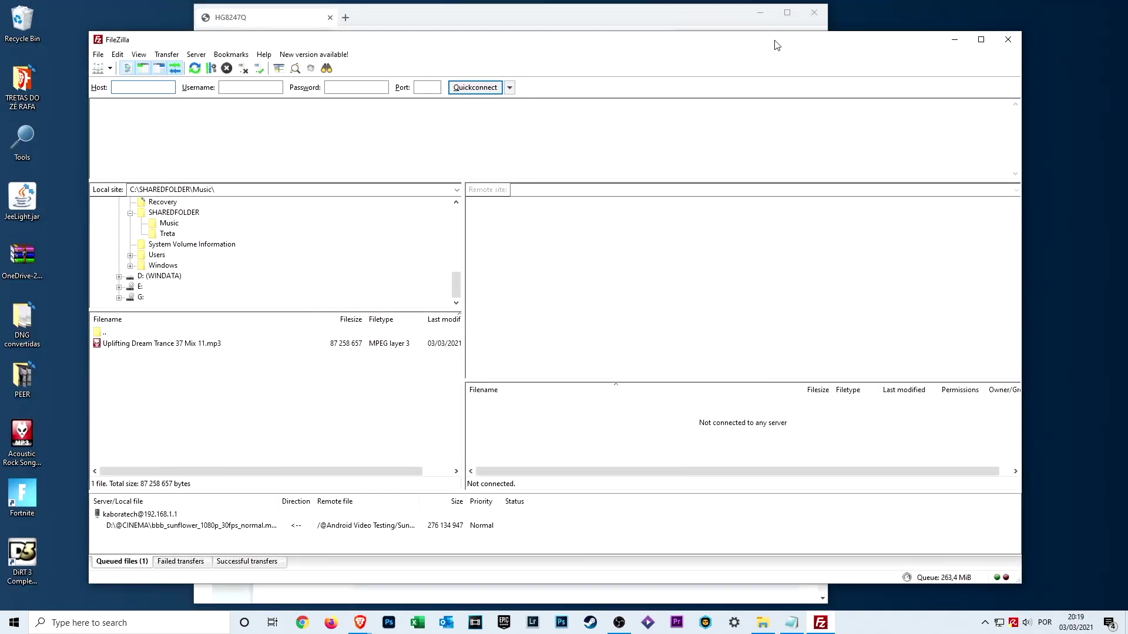
{"action": "left_click_drag", "start_coordinate": [786, 42], "coordinate": [704, 37]}
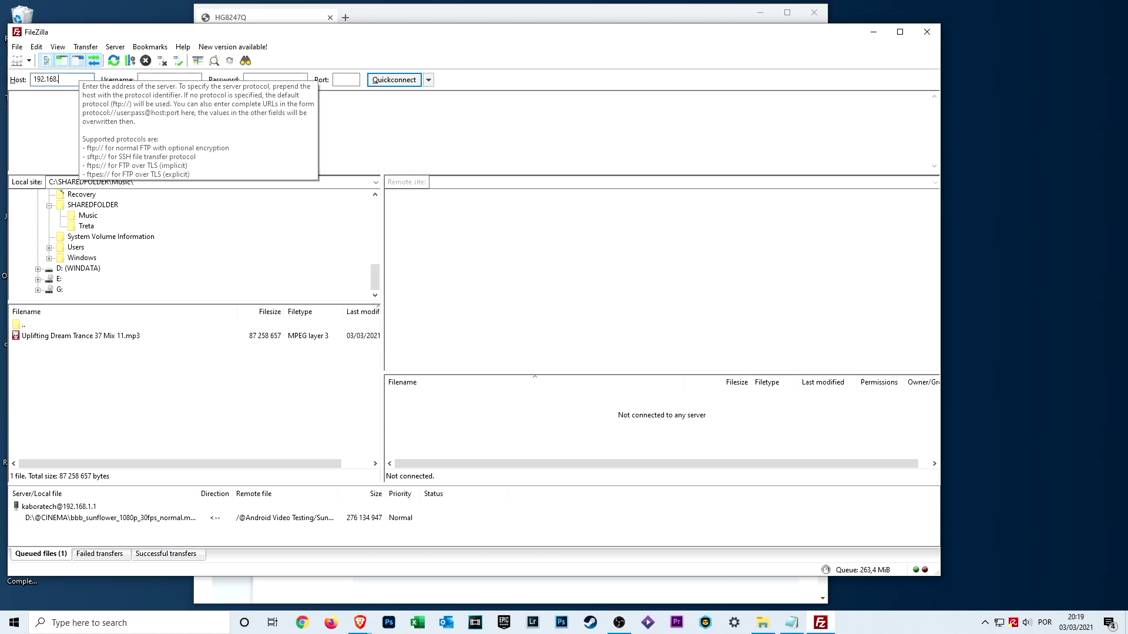
Step: Quickconnect to 192.168.1.1 on port 21 with the FTP account's username and password
{"action": "left_click", "coordinate": [164, 78]}
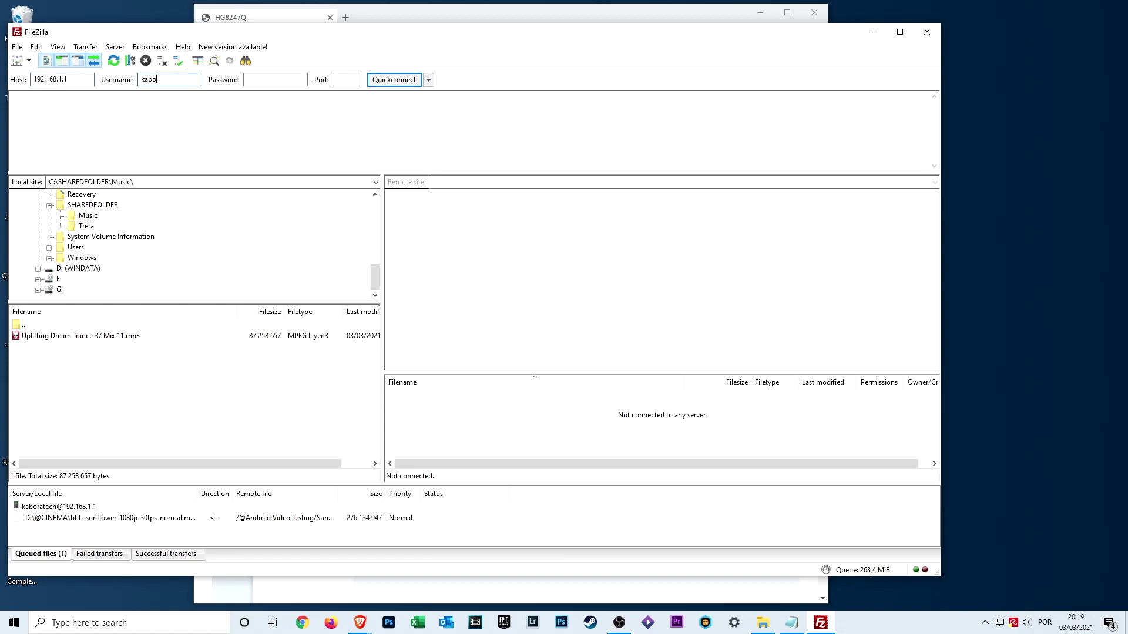
{"action": "type", "text": "kaboratech"}
{"action": "left_click", "coordinate": [262, 79]}
{"action": "type", "text": "1234567"}
{"action": "left_click", "coordinate": [342, 79]}
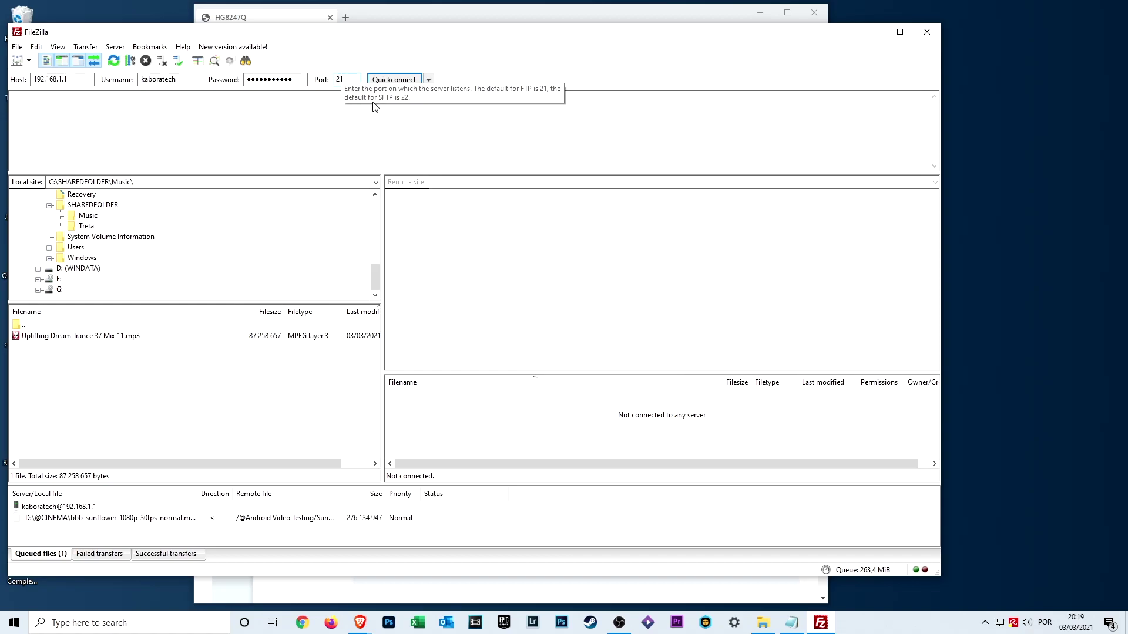
{"action": "left_click", "coordinate": [395, 81]}
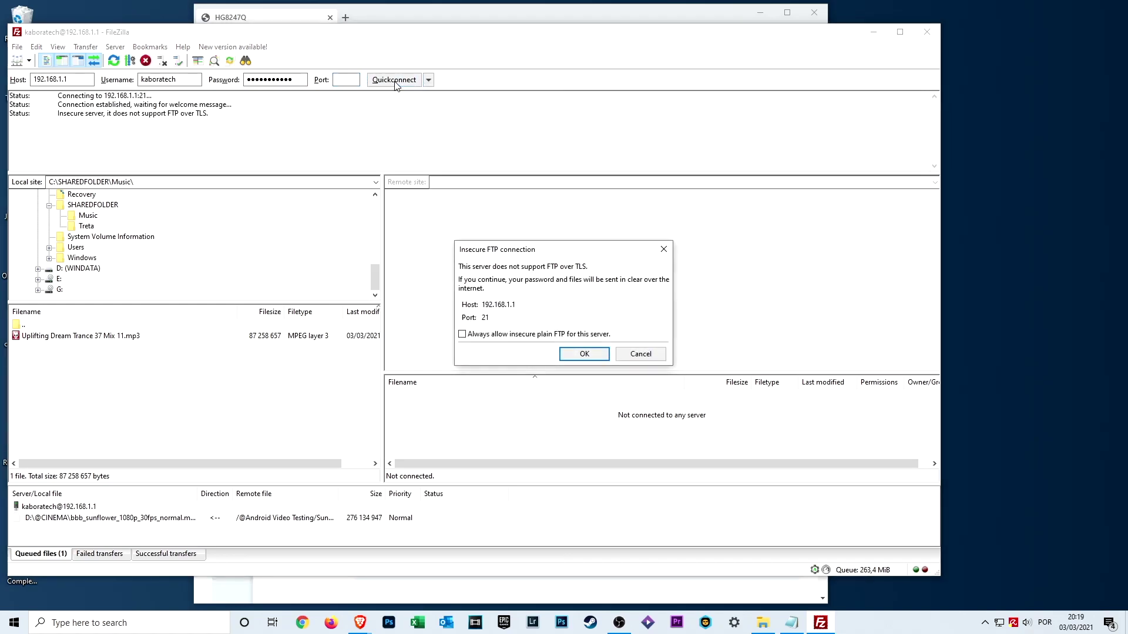
{"action": "left_click", "coordinate": [580, 356]}
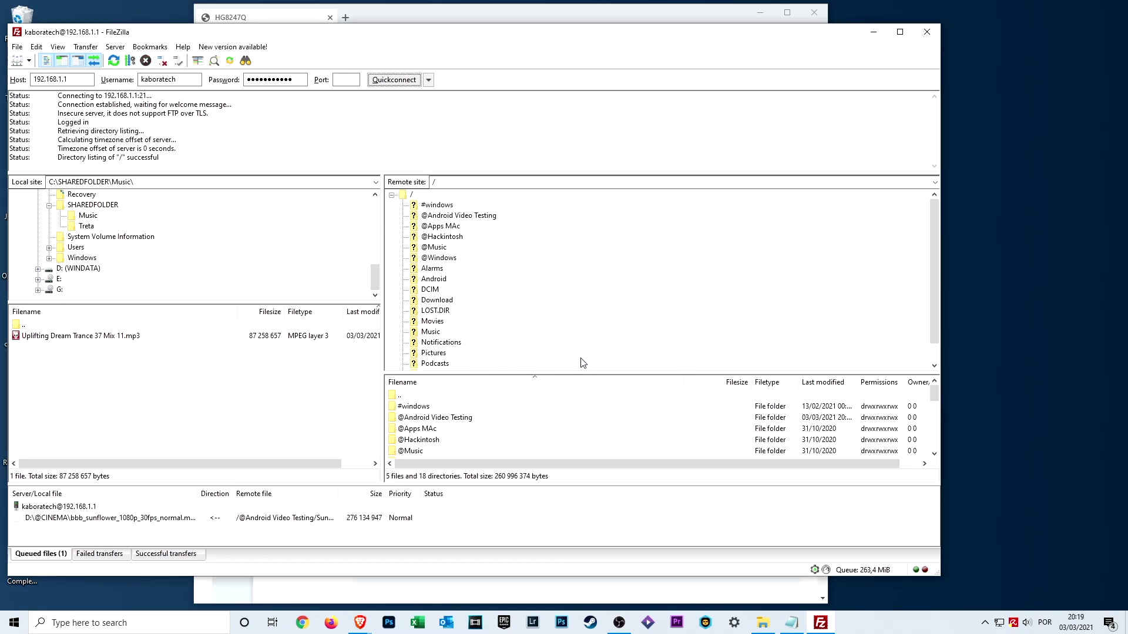
{"action": "left_click", "coordinate": [437, 205]}
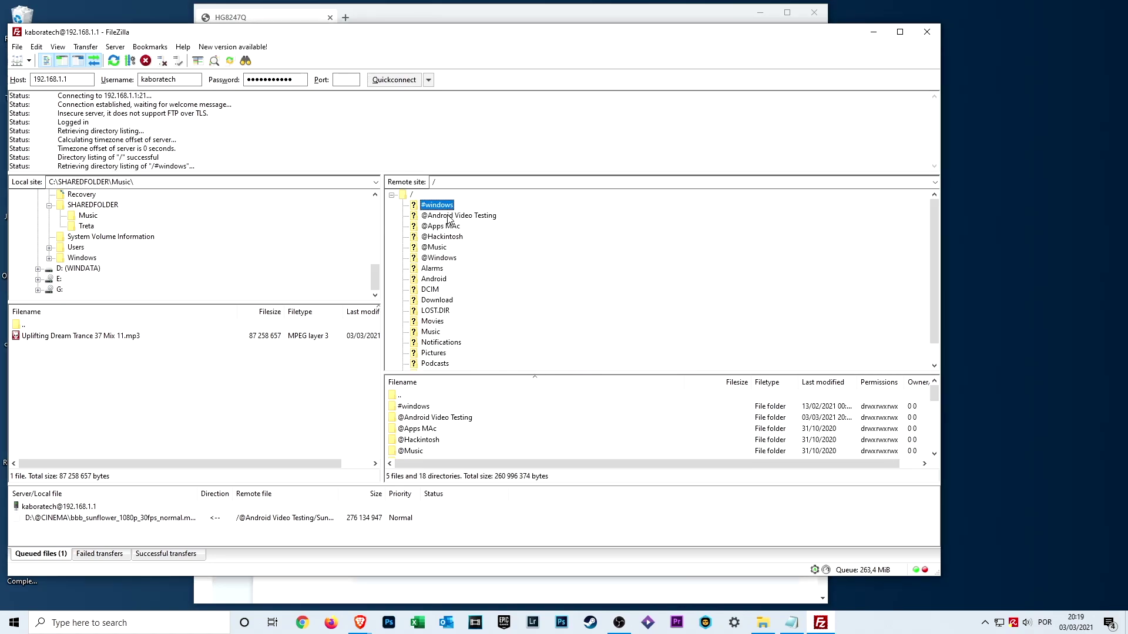
{"action": "left_click", "coordinate": [446, 216]}
{"action": "left_click", "coordinate": [440, 226]}
{"action": "left_click", "coordinate": [440, 248]}
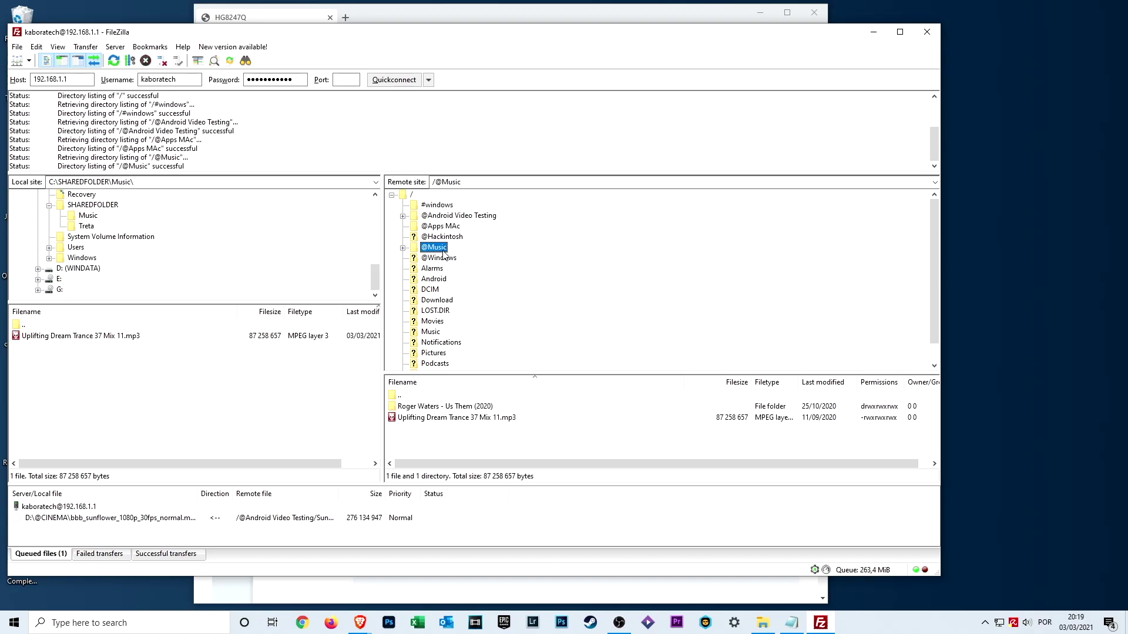
{"action": "double_click", "coordinate": [406, 406]}
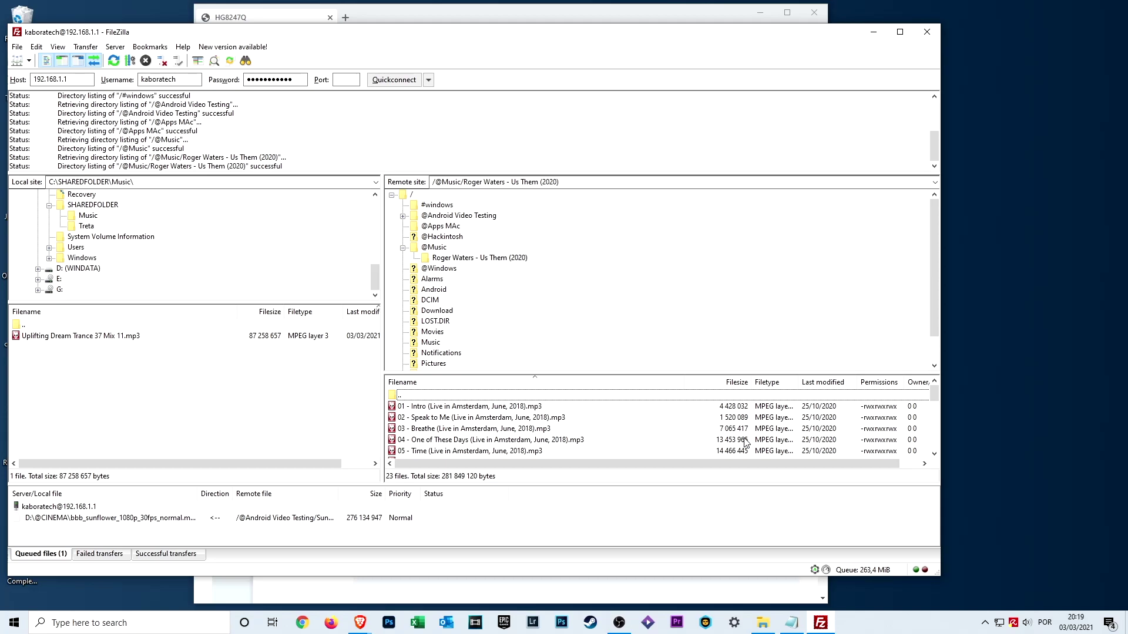
{"action": "left_click", "coordinate": [528, 421]}
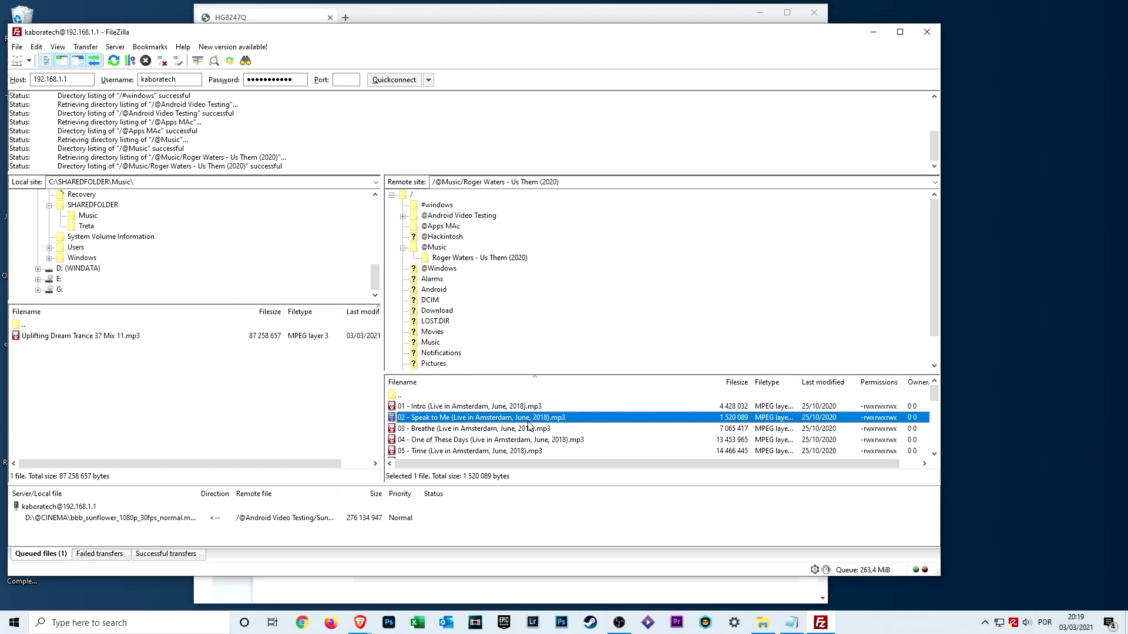
{"action": "left_click_drag", "start_coordinate": [451, 423], "coordinate": [1023, 173]}
{"action": "left_click_drag", "start_coordinate": [1027, 92], "coordinate": [1026, 91]}
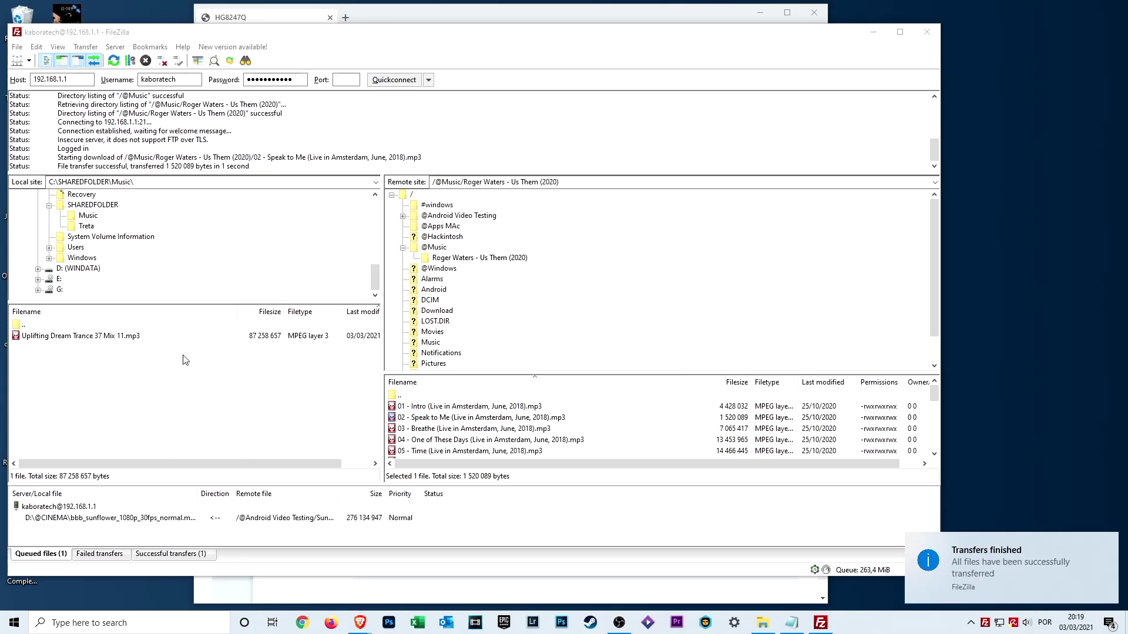
{"action": "left_click_drag", "start_coordinate": [66, 14], "coordinate": [1034, 132]}
{"action": "left_click", "coordinate": [1019, 204]}
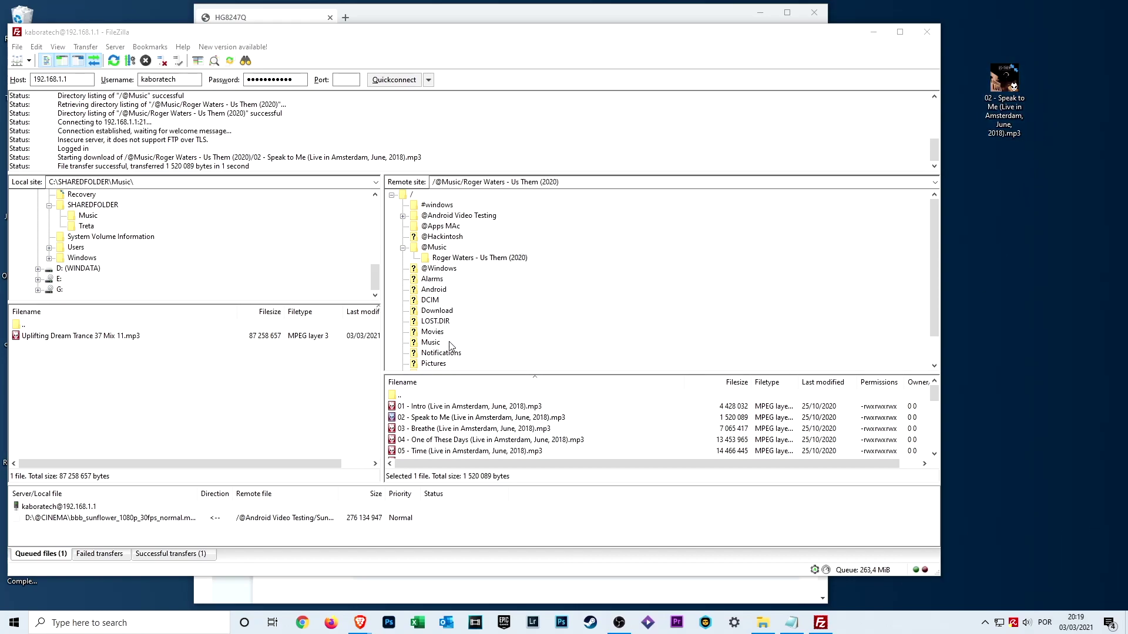
Step: Upload the Speak to Me track from the desktop into the router's /Music folder
{"action": "left_click", "coordinate": [430, 343]}
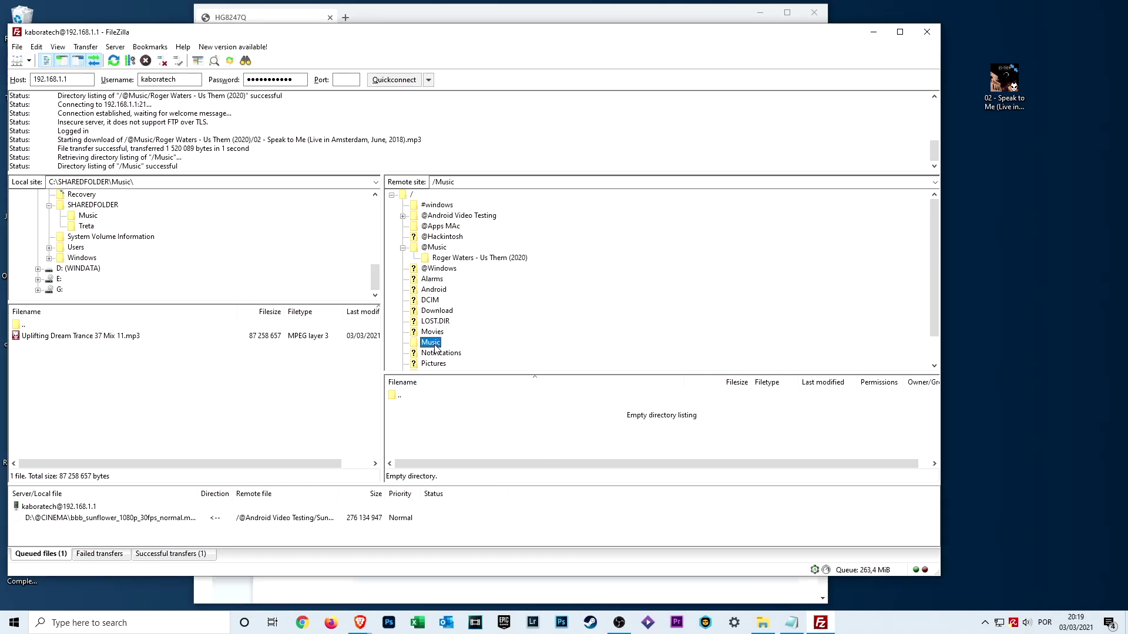
{"action": "left_click_drag", "start_coordinate": [1005, 79], "coordinate": [413, 460]}
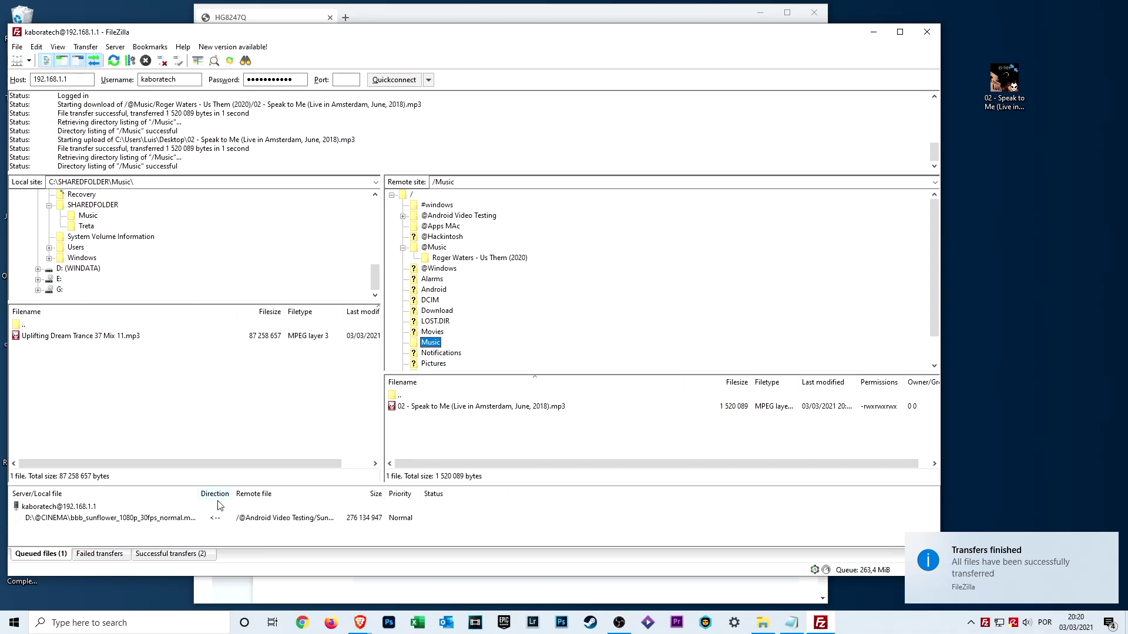
{"action": "left_click", "coordinate": [499, 410]}
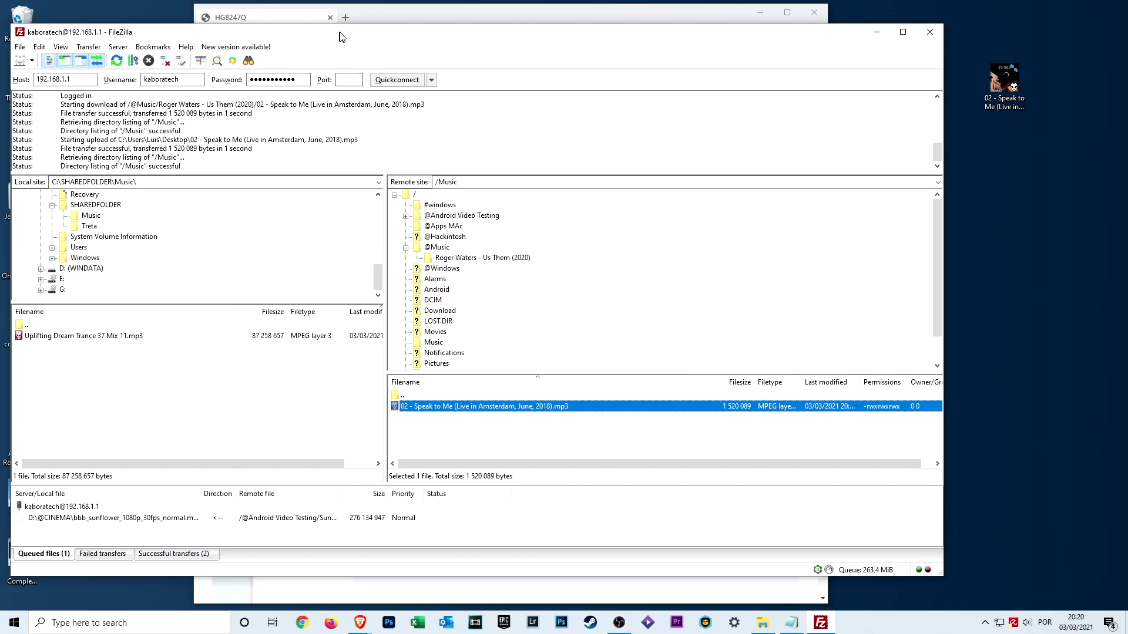
{"action": "left_click_drag", "start_coordinate": [339, 37], "coordinate": [423, 39]}
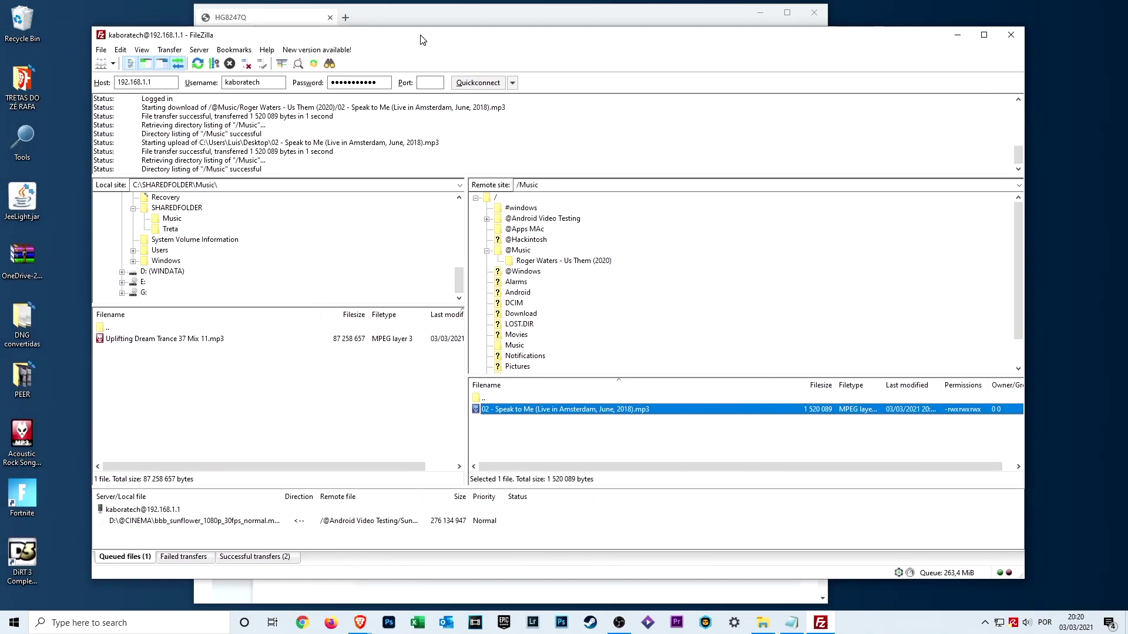
Step: Minimize FileZilla and open a maximized File Explorer on the Network location
{"action": "left_click", "coordinate": [958, 35]}
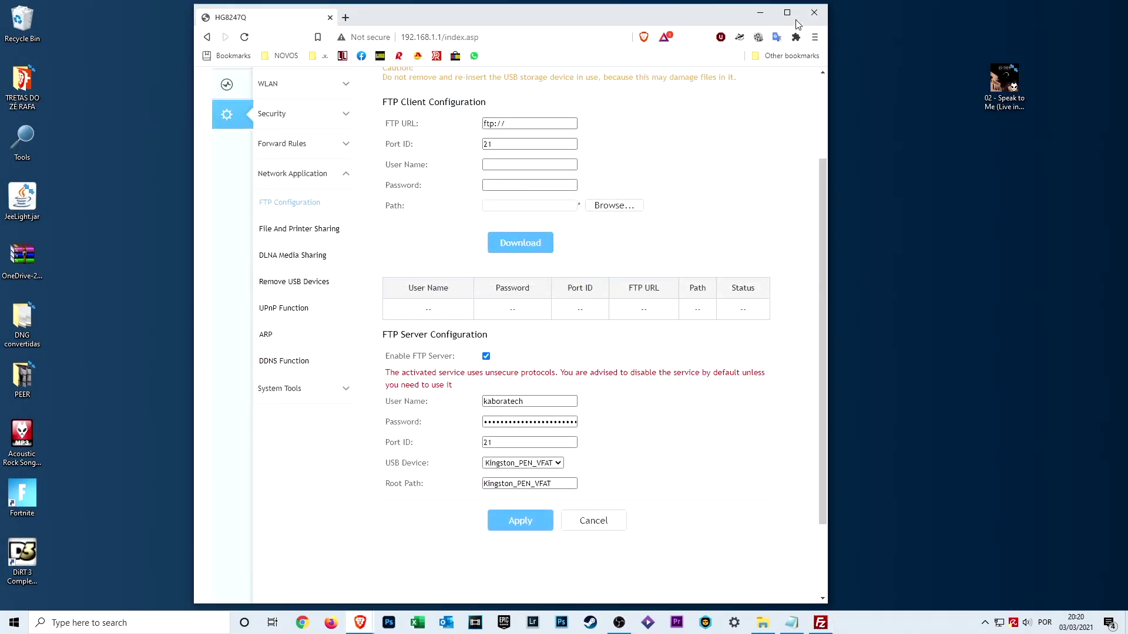
{"action": "scroll", "coordinate": [819, 205], "scroll_direction": "up", "scroll_amount": 3}
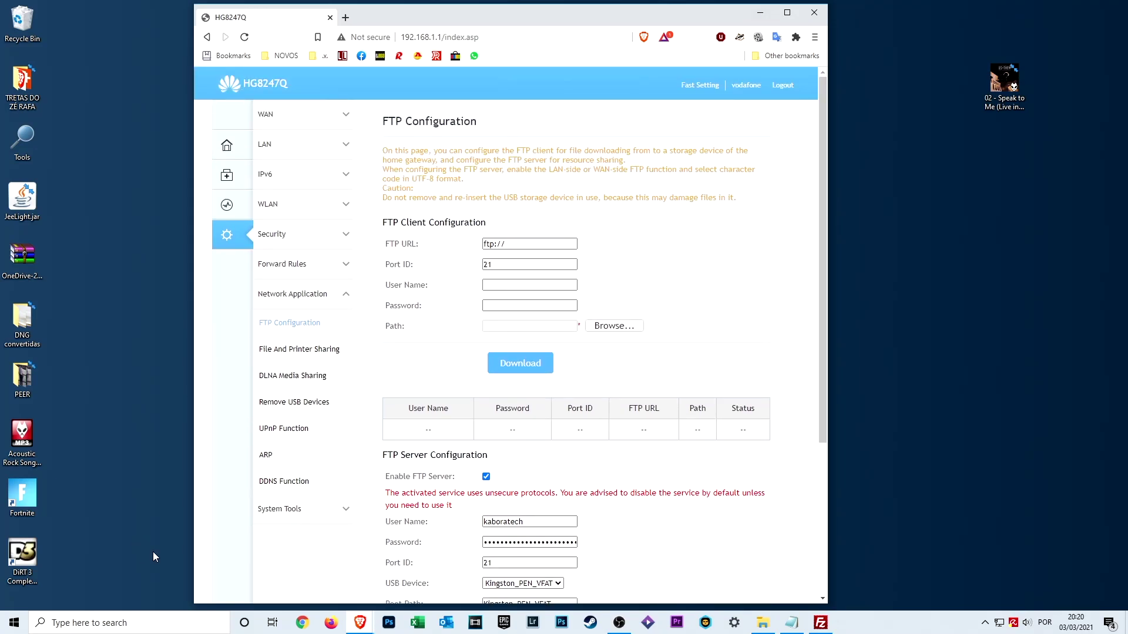
{"action": "key", "text": "super+e"}
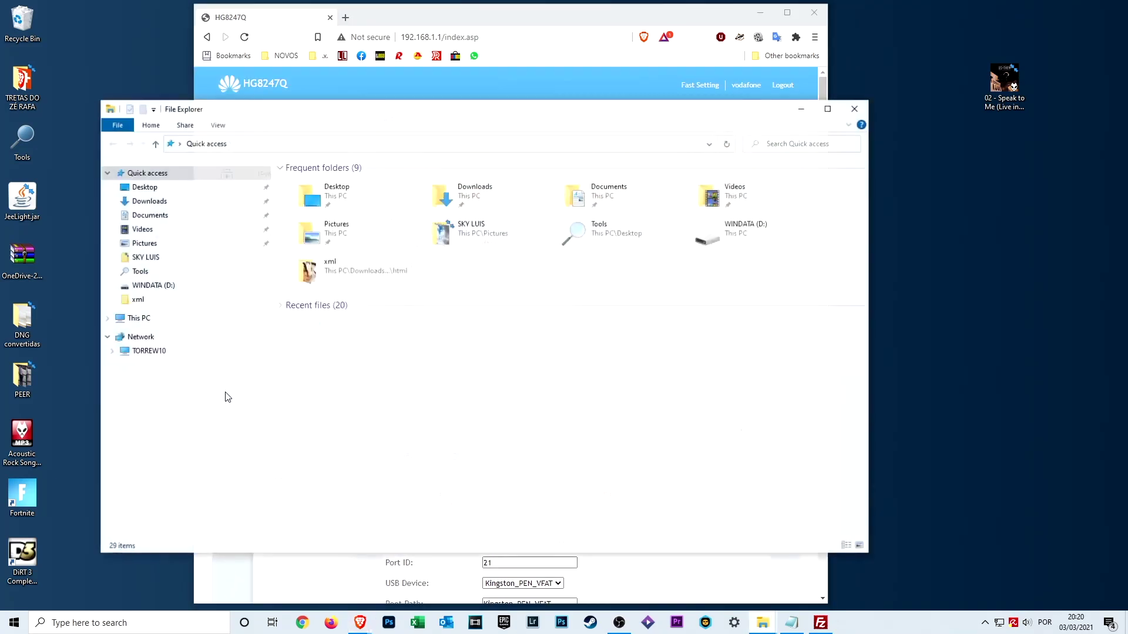
{"action": "left_click", "coordinate": [828, 109]}
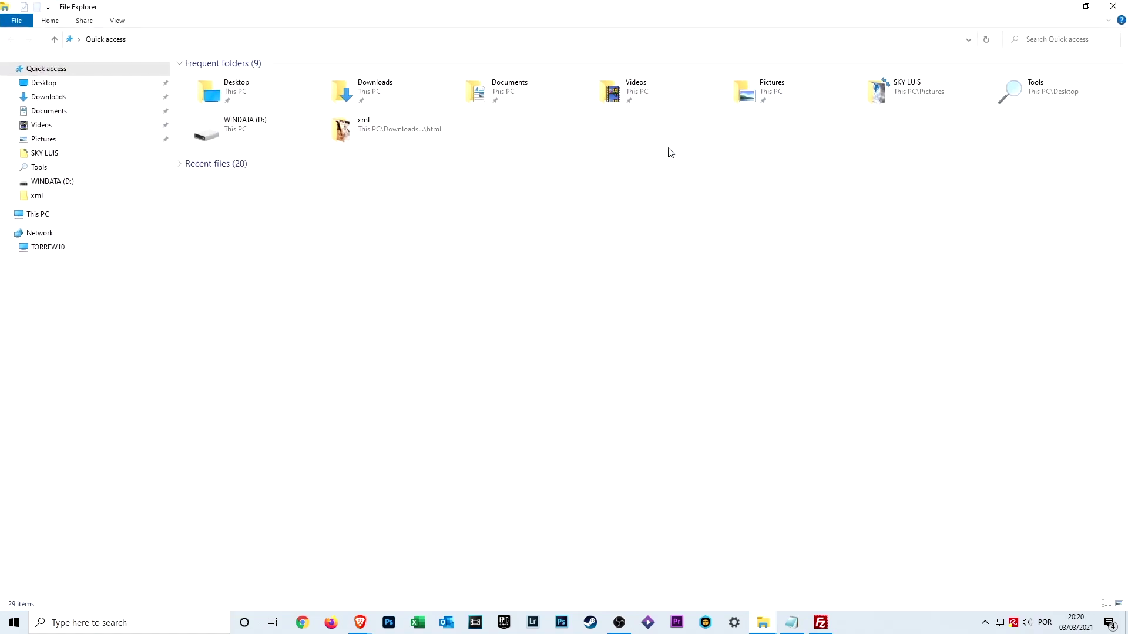
{"action": "left_click", "coordinate": [34, 216]}
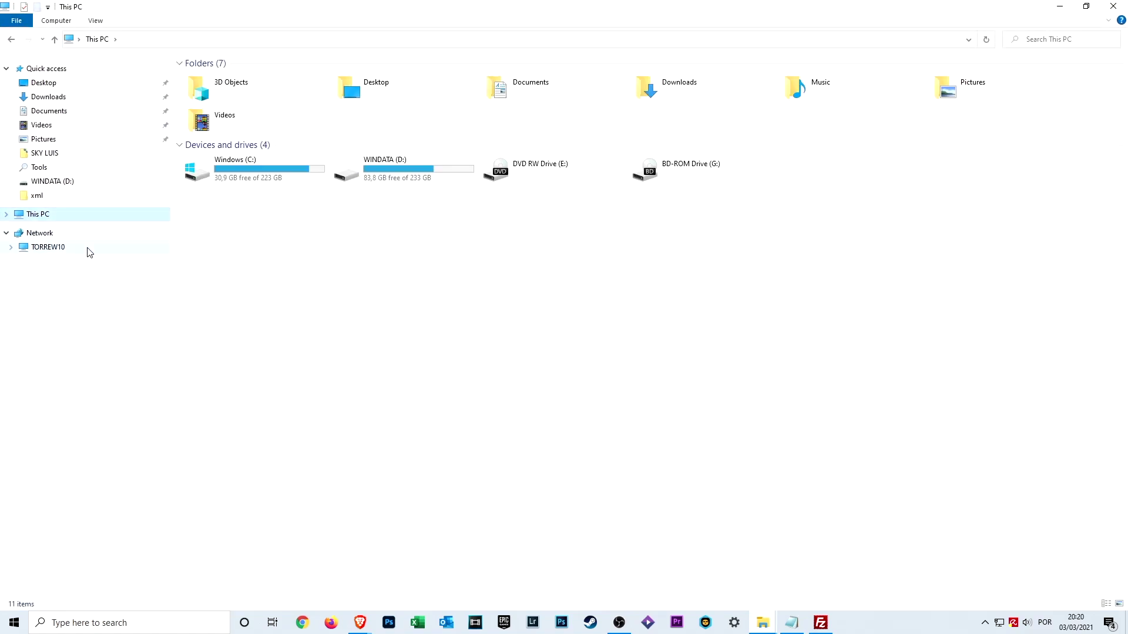
{"action": "left_click", "coordinate": [37, 235]}
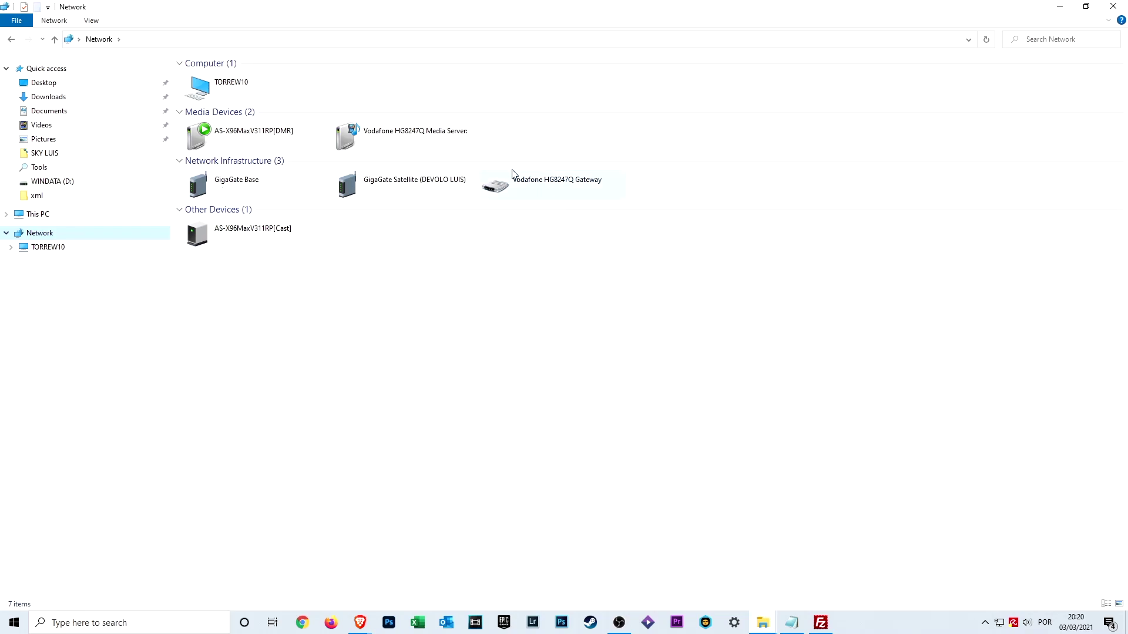
Step: Inspect the context menus of AS-X96MaxV311RP, the Vodafone HG8247Q Media Server and Gateway
{"action": "right_click", "coordinate": [264, 135]}
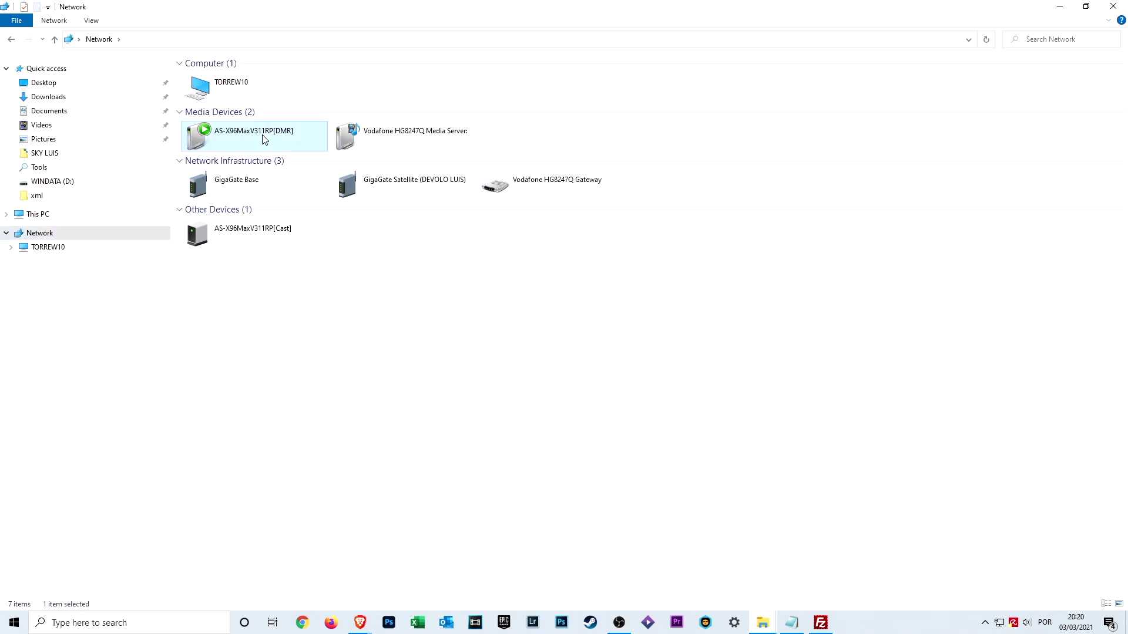
{"action": "left_click", "coordinate": [442, 280]}
{"action": "right_click", "coordinate": [397, 139]}
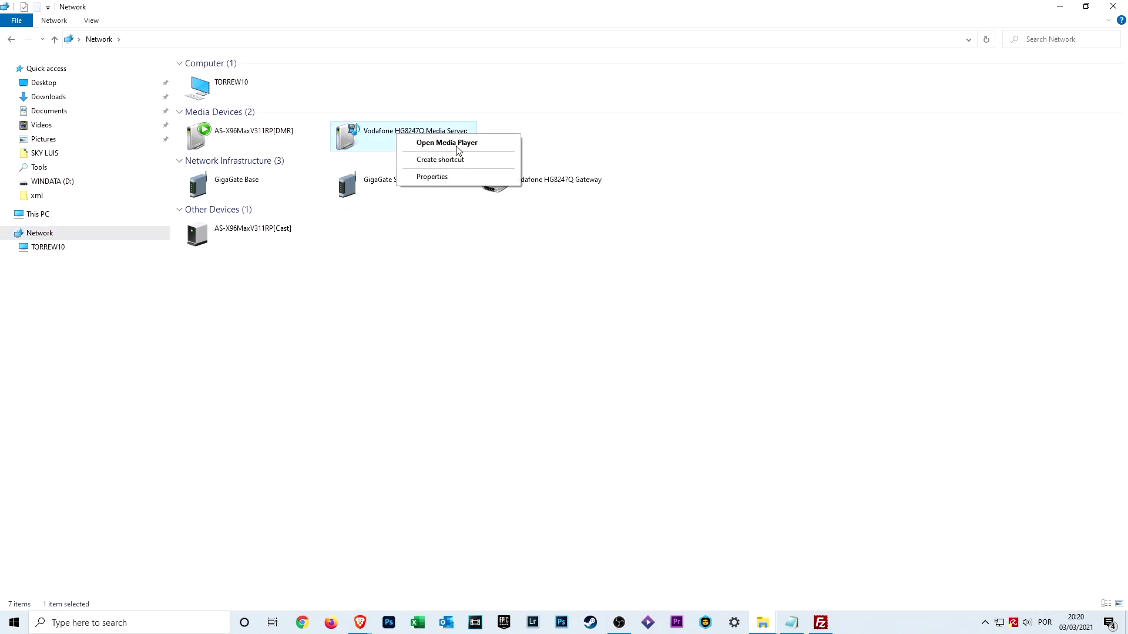
{"action": "left_click", "coordinate": [473, 267]}
{"action": "right_click", "coordinate": [534, 184]}
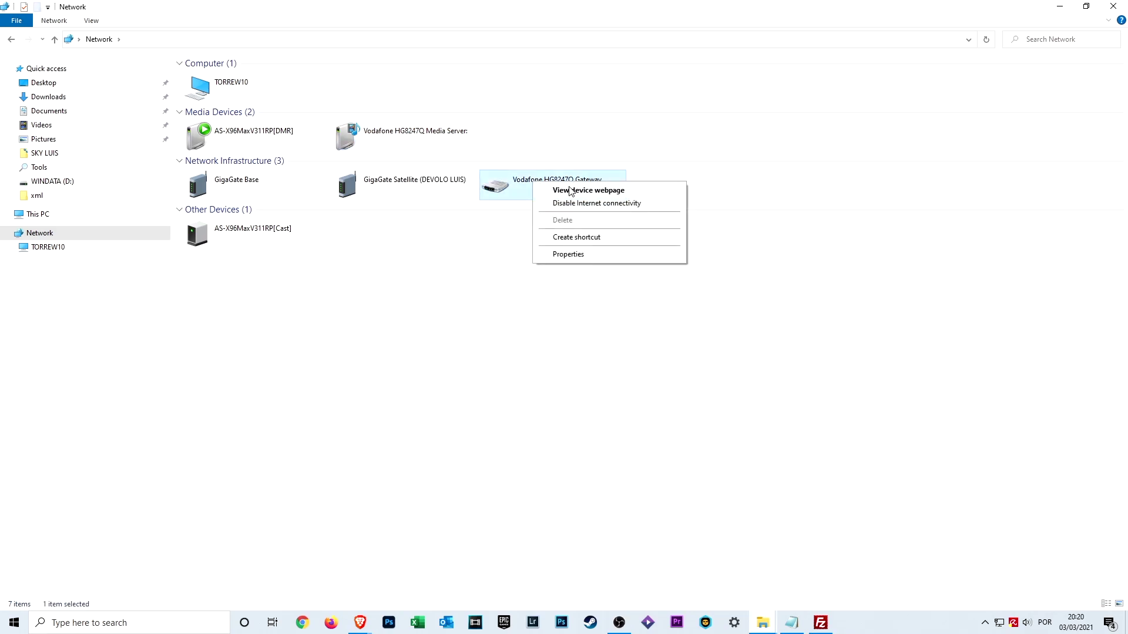
{"action": "left_click", "coordinate": [449, 308]}
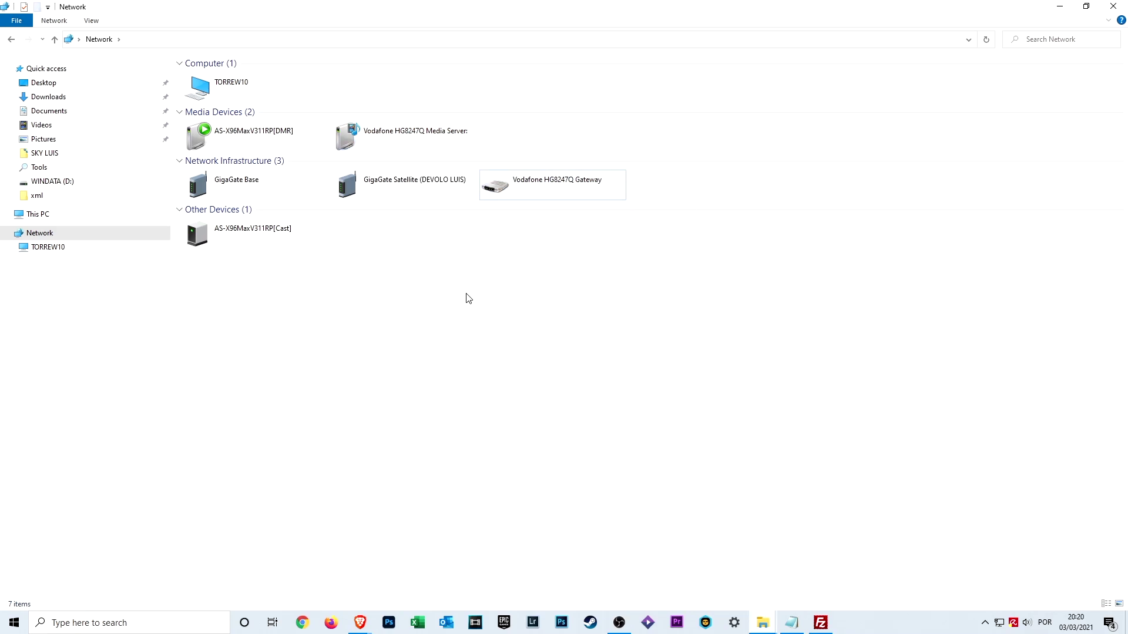
Step: Log out of the router page and restore FileZilla showing the Speak to Me mp3 in /Music
{"action": "left_click", "coordinate": [1059, 7]}
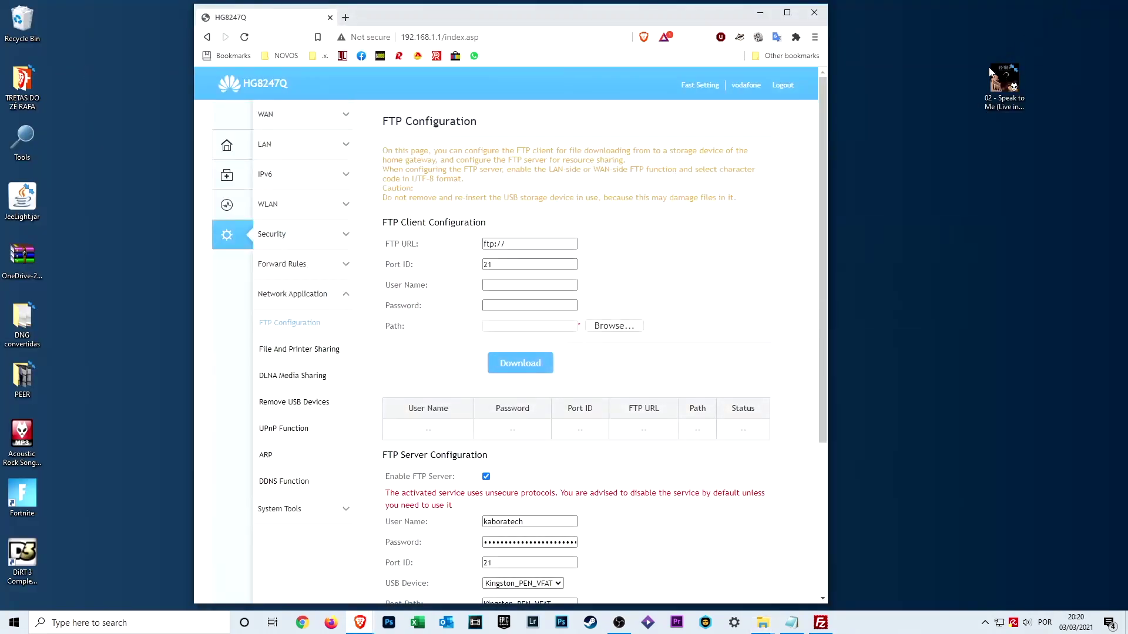
{"action": "left_click", "coordinate": [783, 87]}
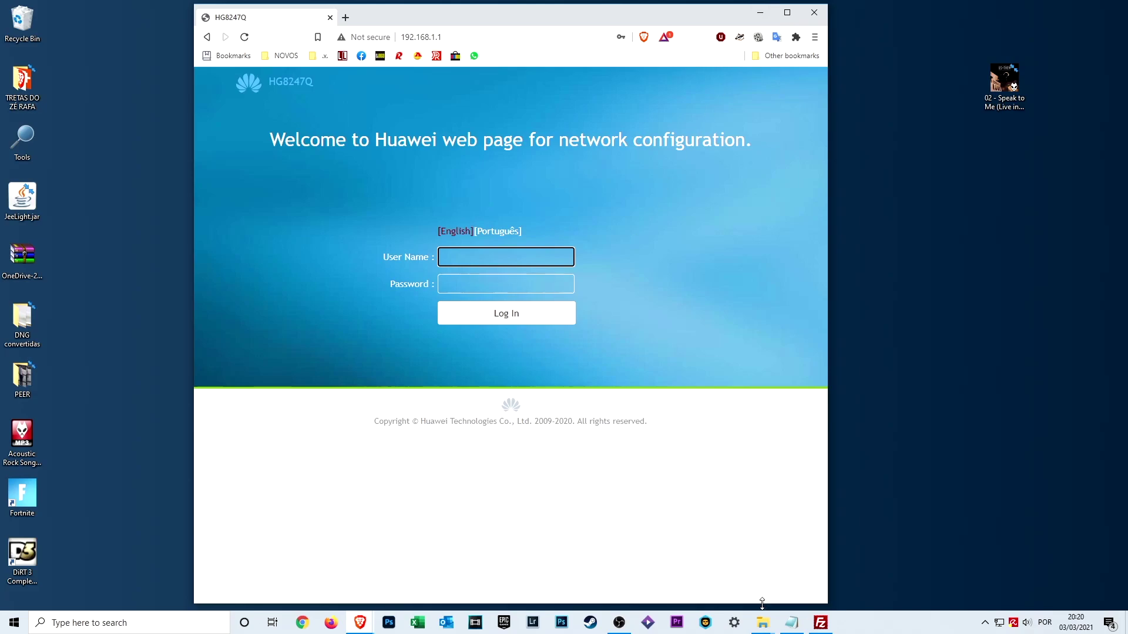
{"action": "left_click", "coordinate": [819, 622]}
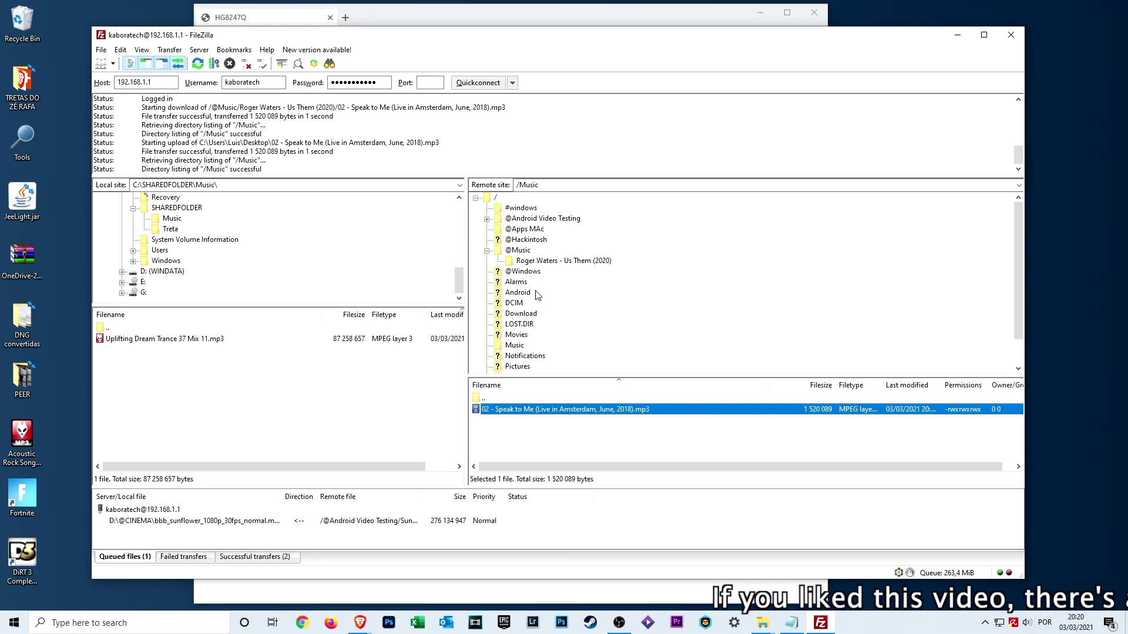
{"action": "left_click", "coordinate": [519, 251]}
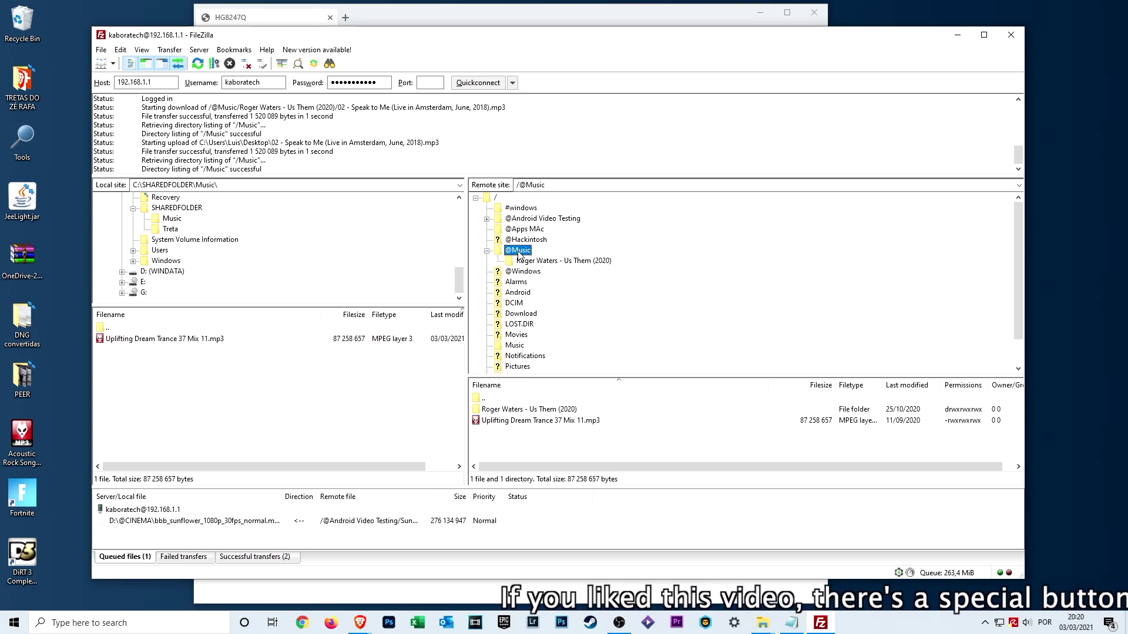
{"action": "left_click", "coordinate": [490, 423]}
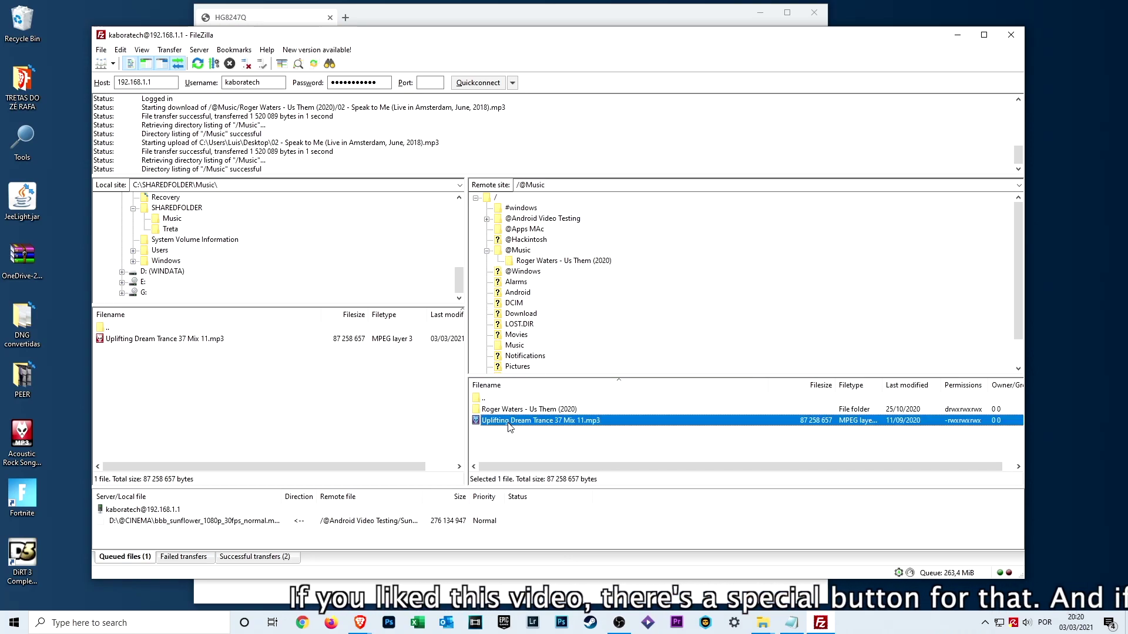
{"action": "left_click_drag", "start_coordinate": [488, 426], "coordinate": [1061, 60]}
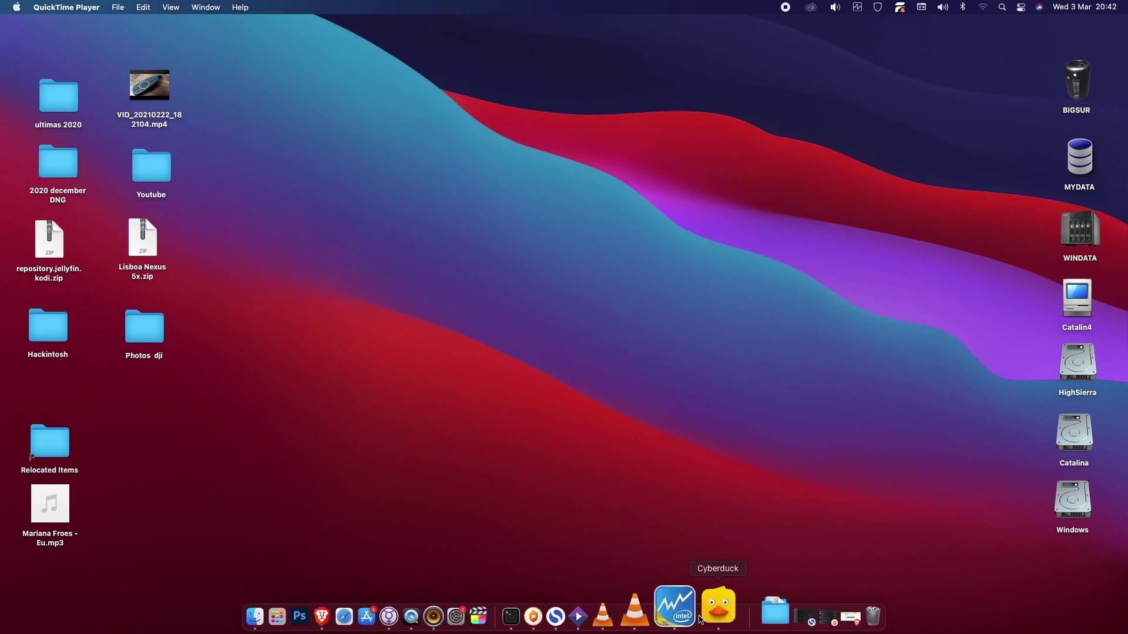
Step: Create a new Cyberduck bookmark with the nickname 'VODAFONE USB'
{"action": "left_click", "coordinate": [709, 615]}
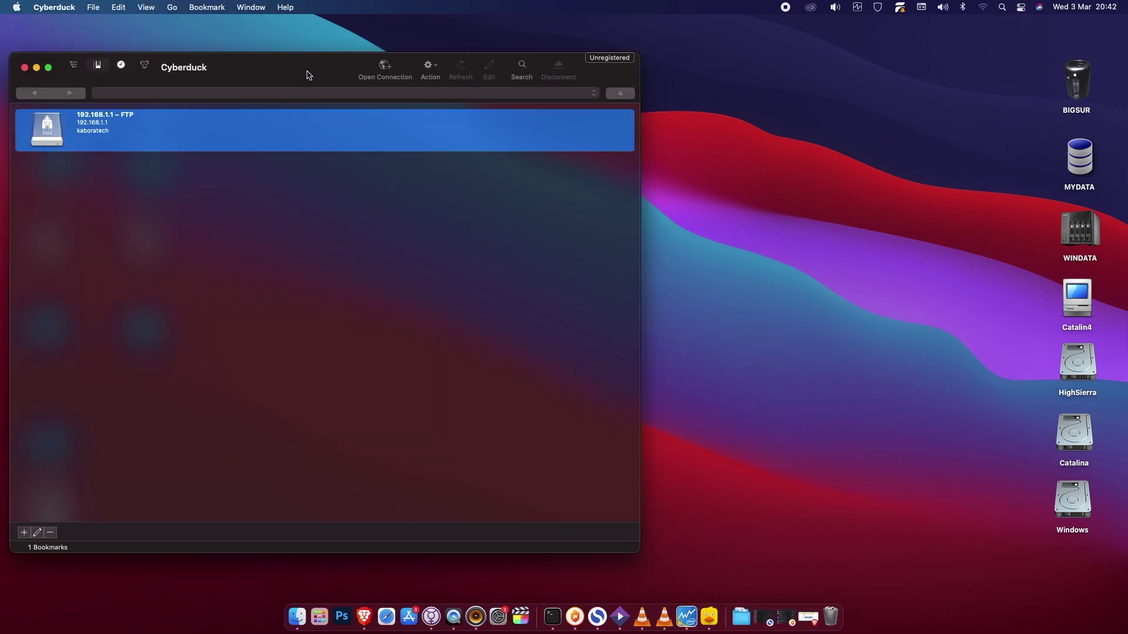
{"action": "left_click", "coordinate": [94, 7]}
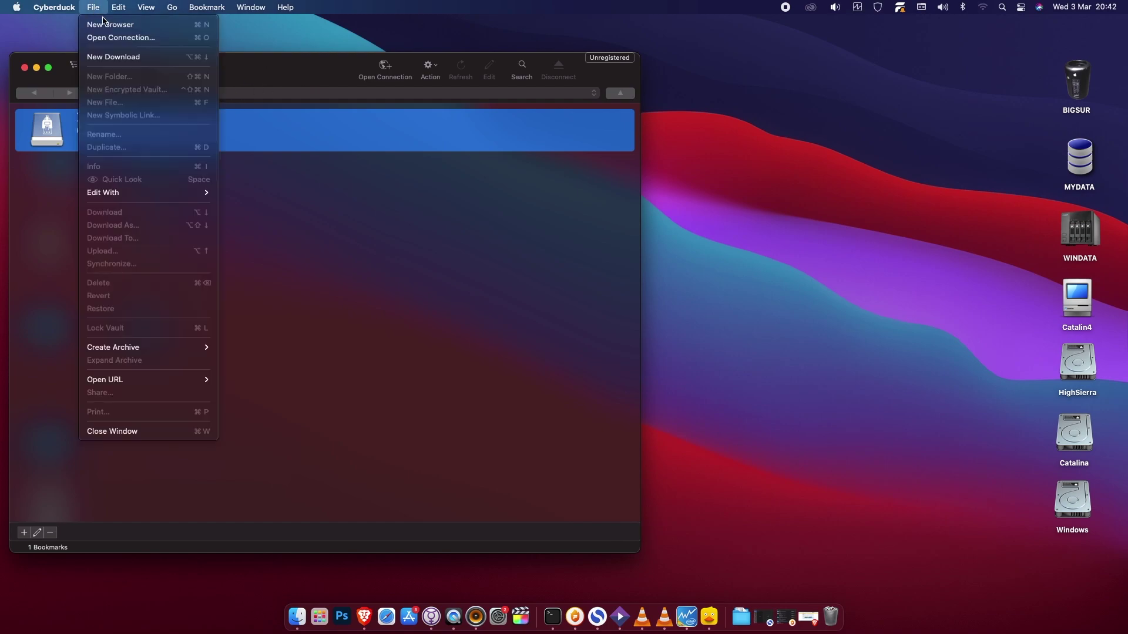
{"action": "left_click", "coordinate": [286, 73]}
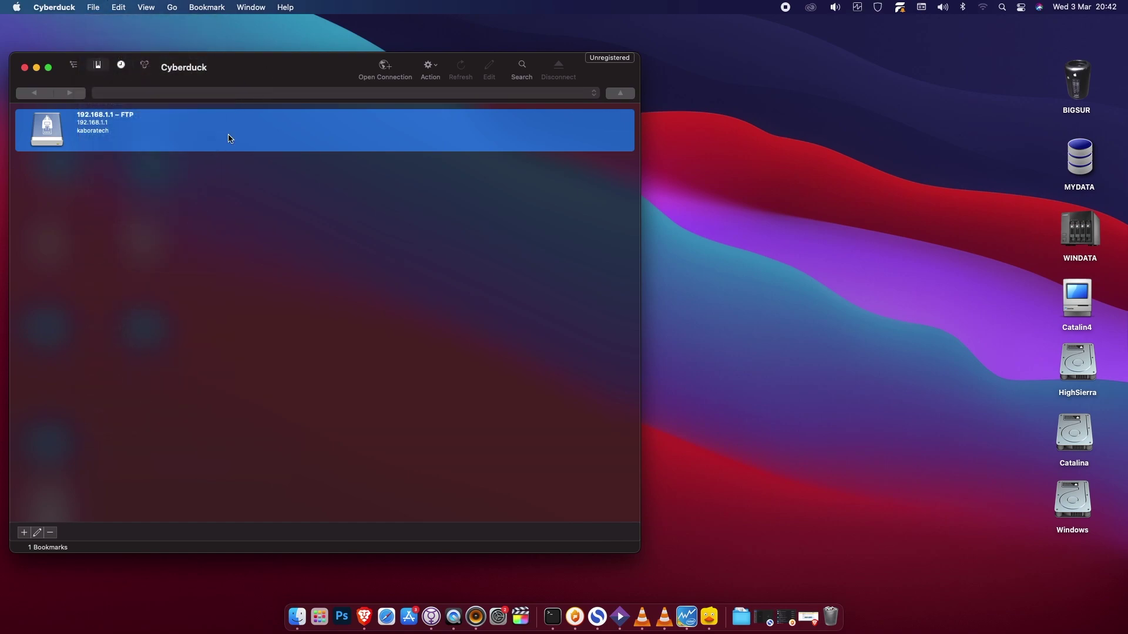
{"action": "left_click", "coordinate": [23, 534]}
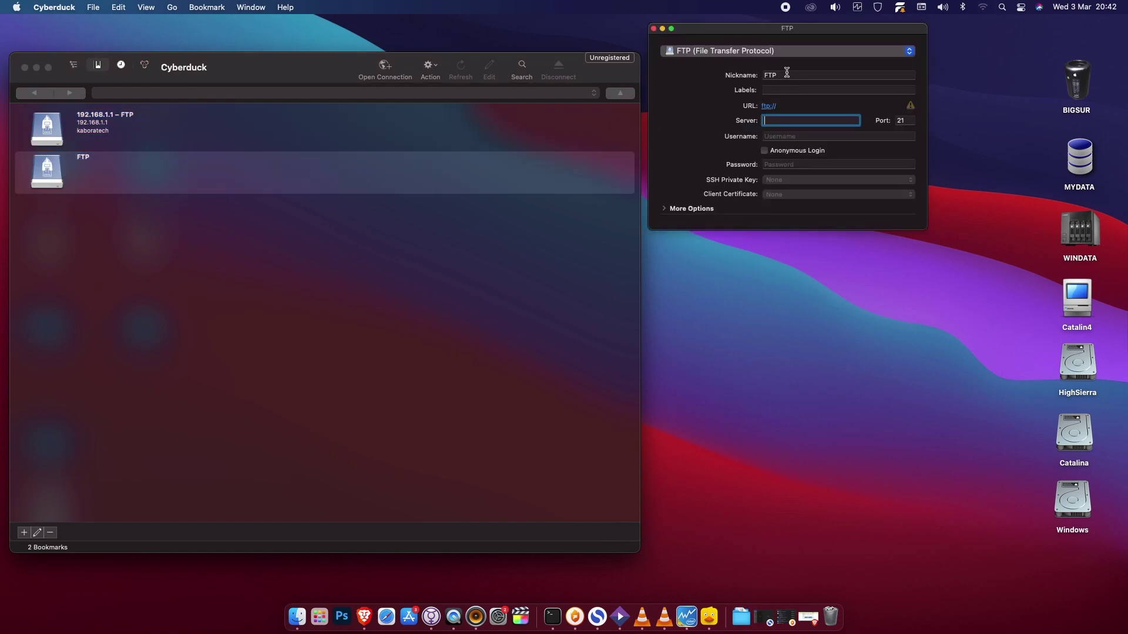
{"action": "left_click_drag", "start_coordinate": [788, 73], "coordinate": [758, 77]}
{"action": "type", "text": "V"}
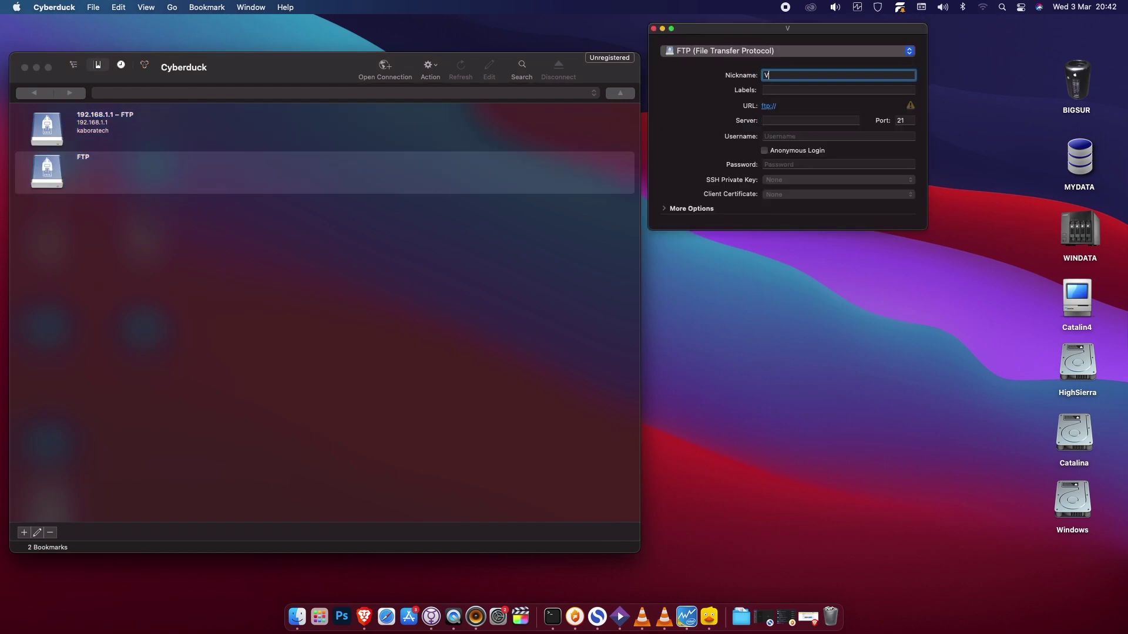
{"action": "type", "text": "ODAFONE USB"}
Step: Tag the bookmark with the labels vodafone, usb and share
{"action": "left_click", "coordinate": [780, 89]}
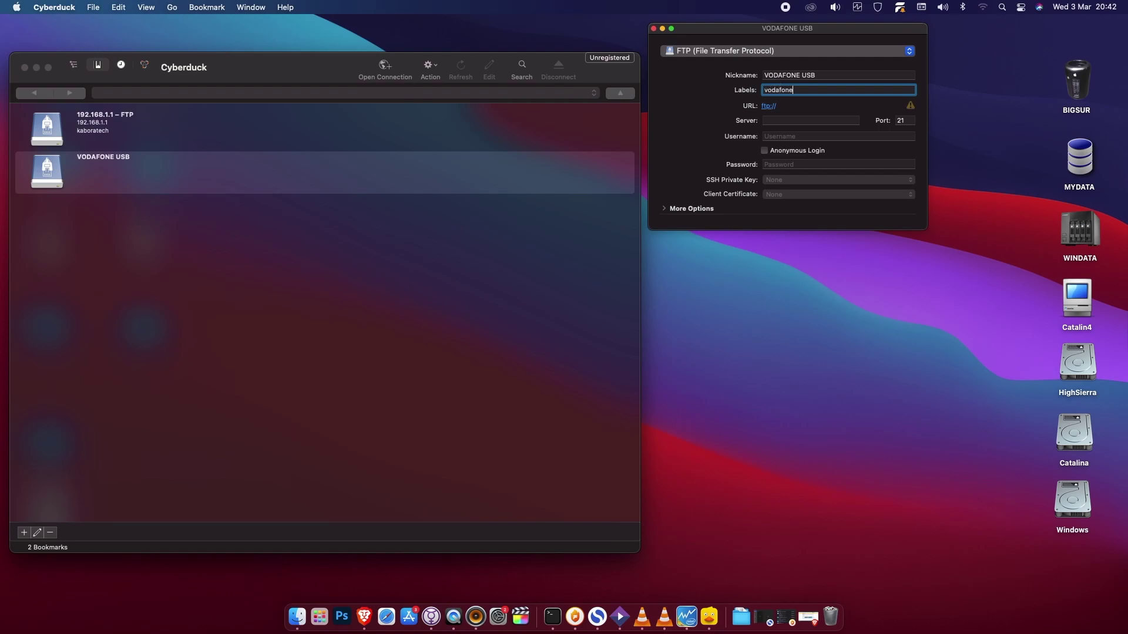
{"action": "type", "text": "vodafone"}
{"action": "key", "text": "Return"}
{"action": "type", "text": "usb"}
{"action": "key", "text": "Return"}
{"action": "type", "text": "share"}
{"action": "key", "text": "Return"}
Step: Set the bookmark's server address to 192.168.1.1
{"action": "left_click", "coordinate": [777, 119]}
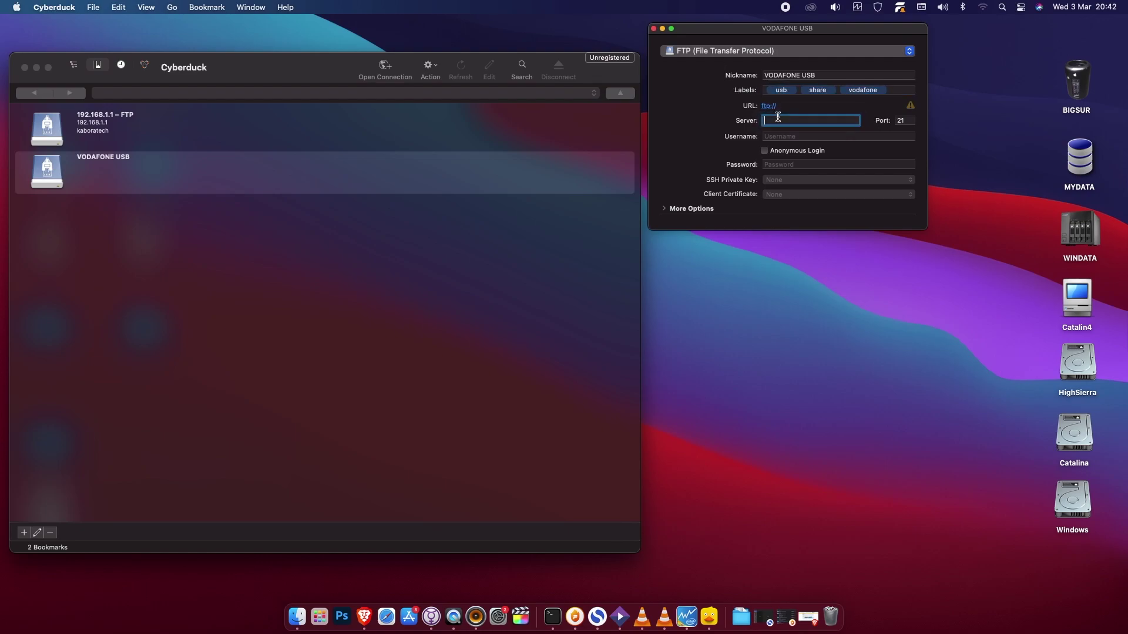
{"action": "type", "text": "192.168.1.1"}
{"action": "key", "text": "super+a"}
{"action": "type", "text": "19"}
Step: Enter the router's FTP username and password, then close the bookmark editor
{"action": "left_click", "coordinate": [775, 136]}
{"action": "type", "text": "ka"}
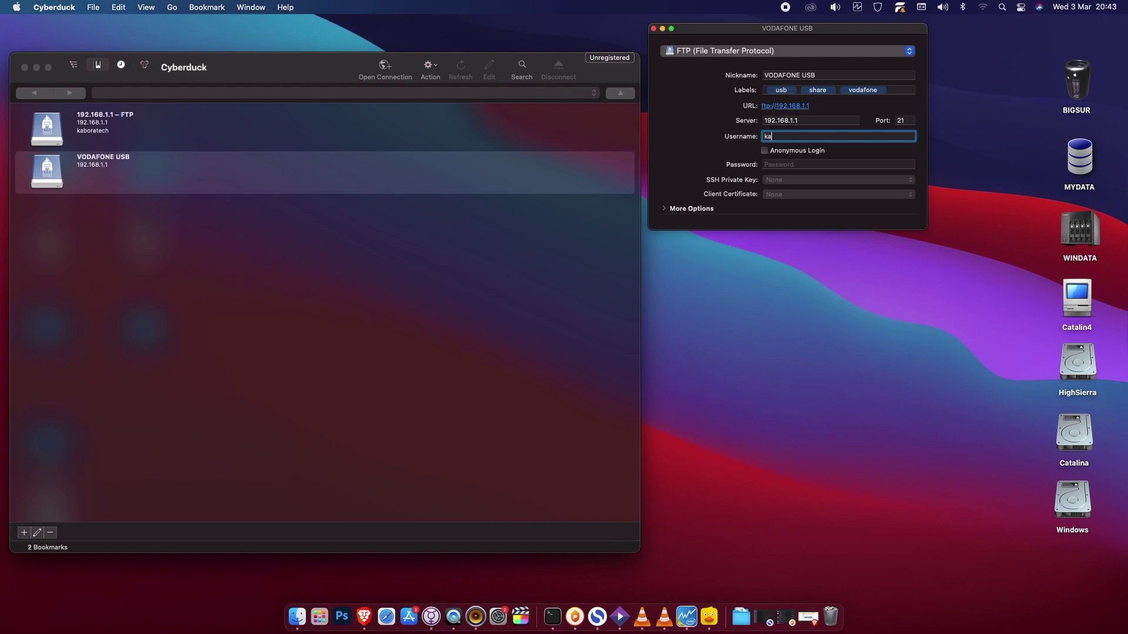
{"action": "type", "text": "boratech"}
{"action": "key", "text": "Tab"}
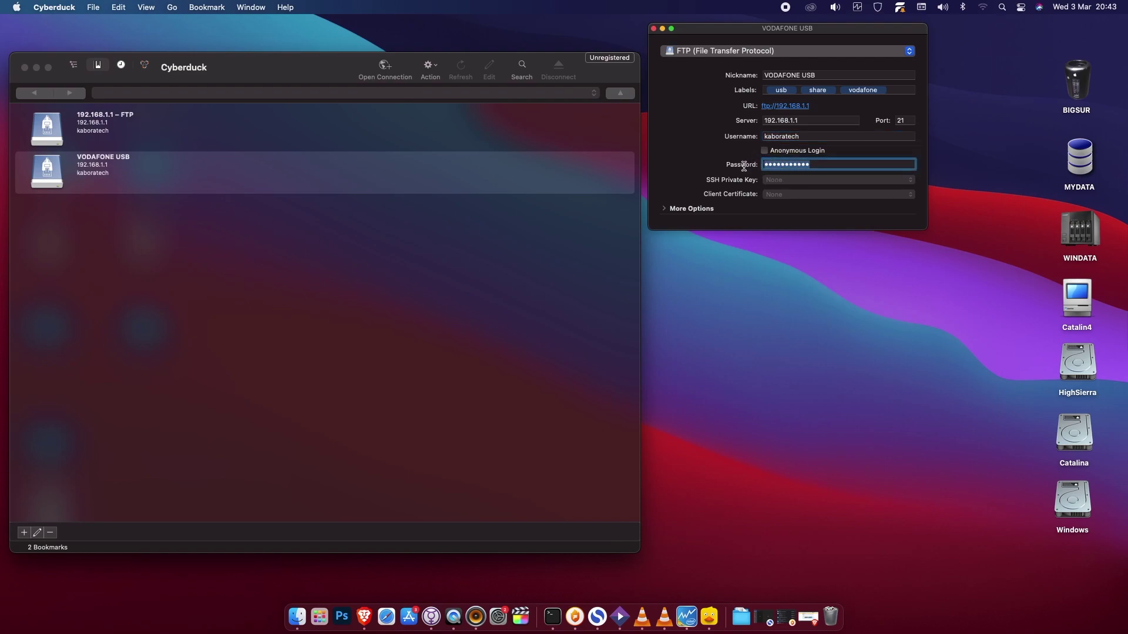
{"action": "type", "text": "••"}
{"action": "key", "text": "super+a"}
{"action": "left_click_drag", "start_coordinate": [744, 34], "coordinate": [810, 109]}
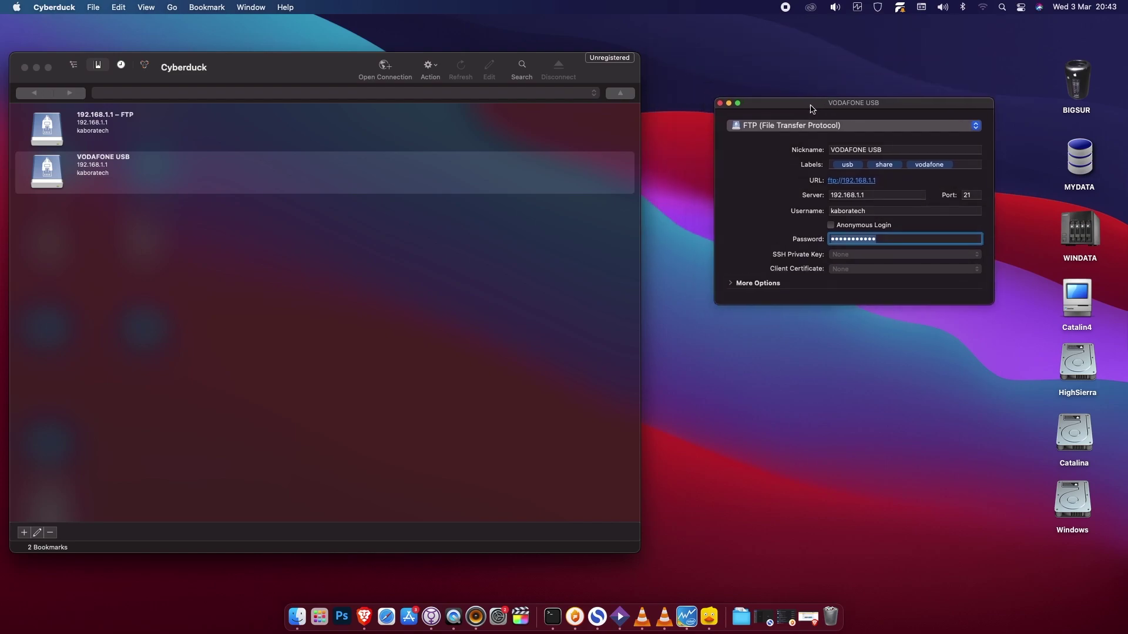
{"action": "left_click", "coordinate": [720, 102]}
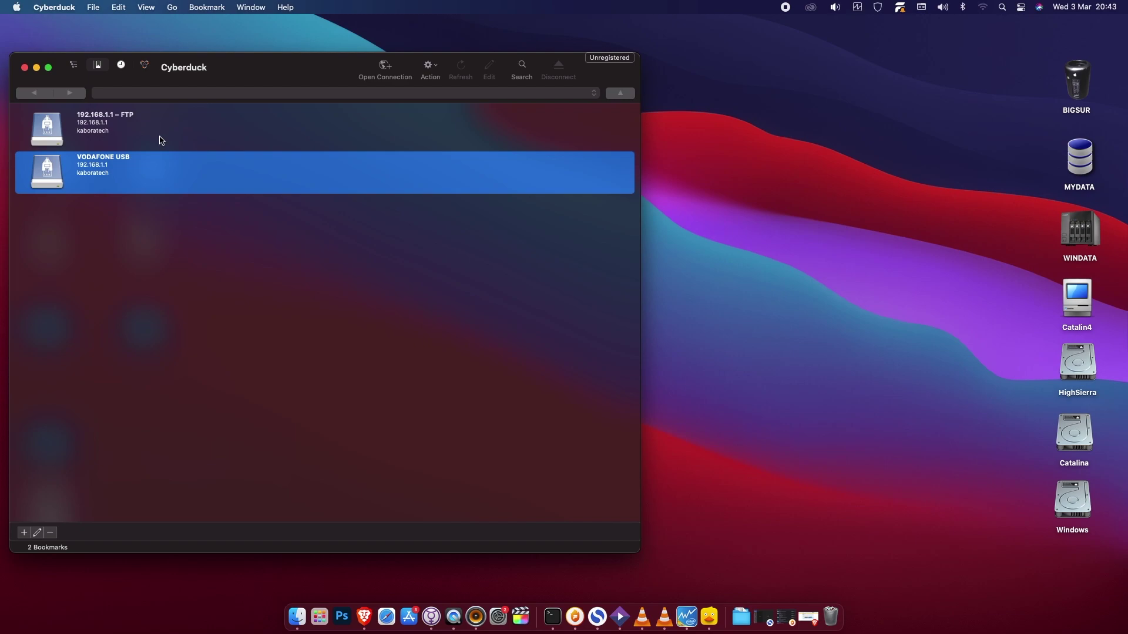
Step: Connect via the VODAFONE USB bookmark and download '02 - Speak to Me' mp3 to the desktop
{"action": "right_click", "coordinate": [134, 172]}
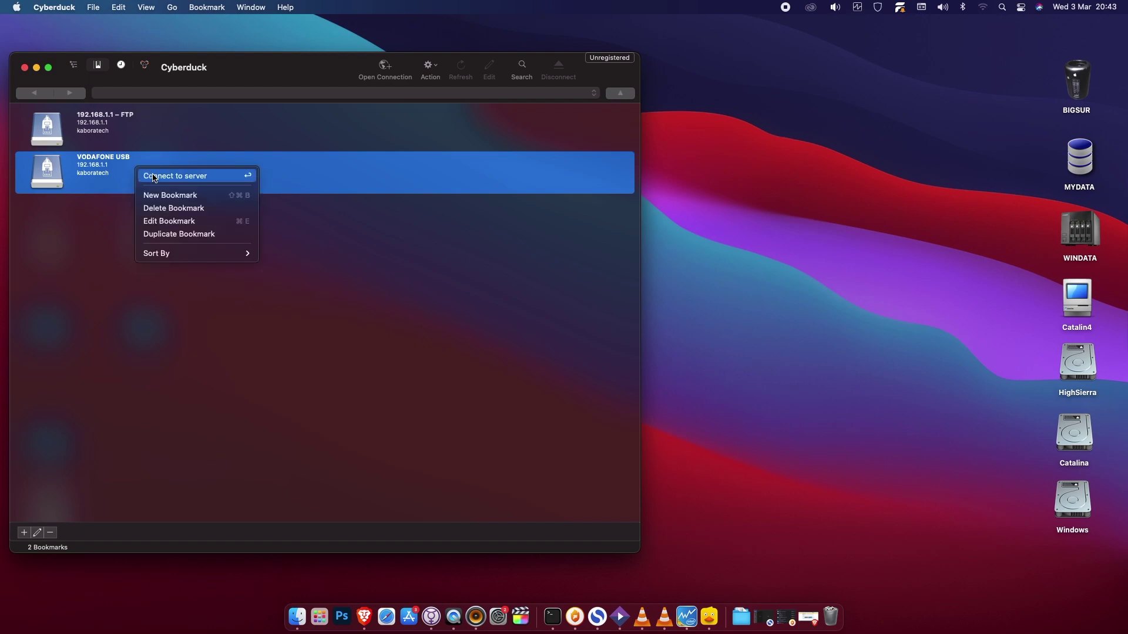
{"action": "left_click", "coordinate": [164, 176]}
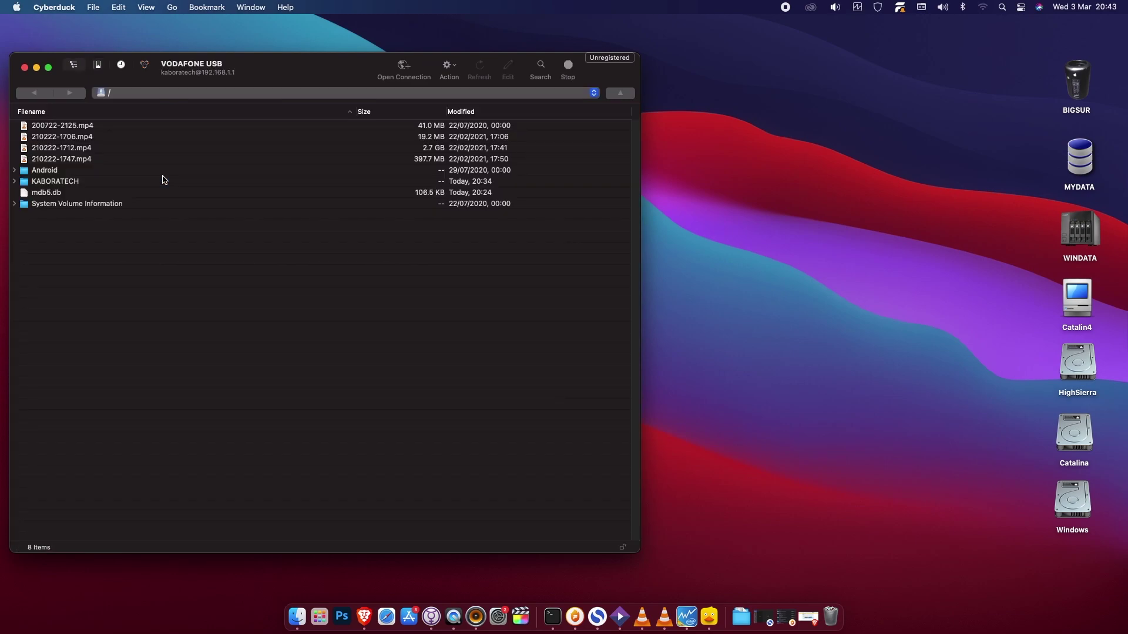
{"action": "left_click", "coordinate": [14, 182]}
{"action": "left_click", "coordinate": [87, 194]}
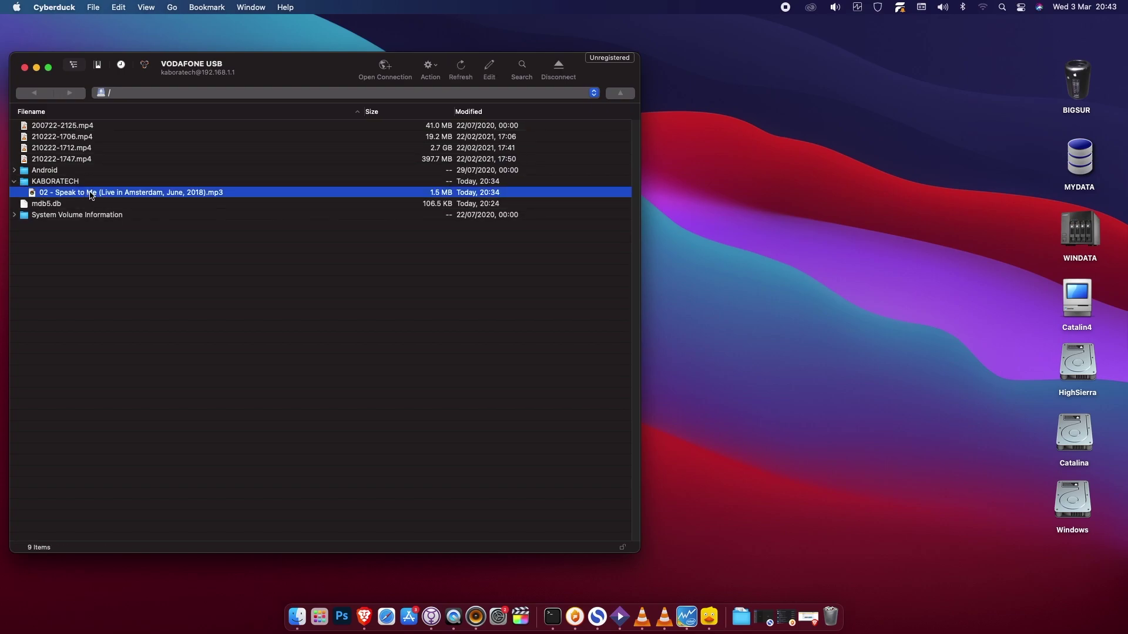
{"action": "left_click_drag", "start_coordinate": [91, 195], "coordinate": [823, 223]}
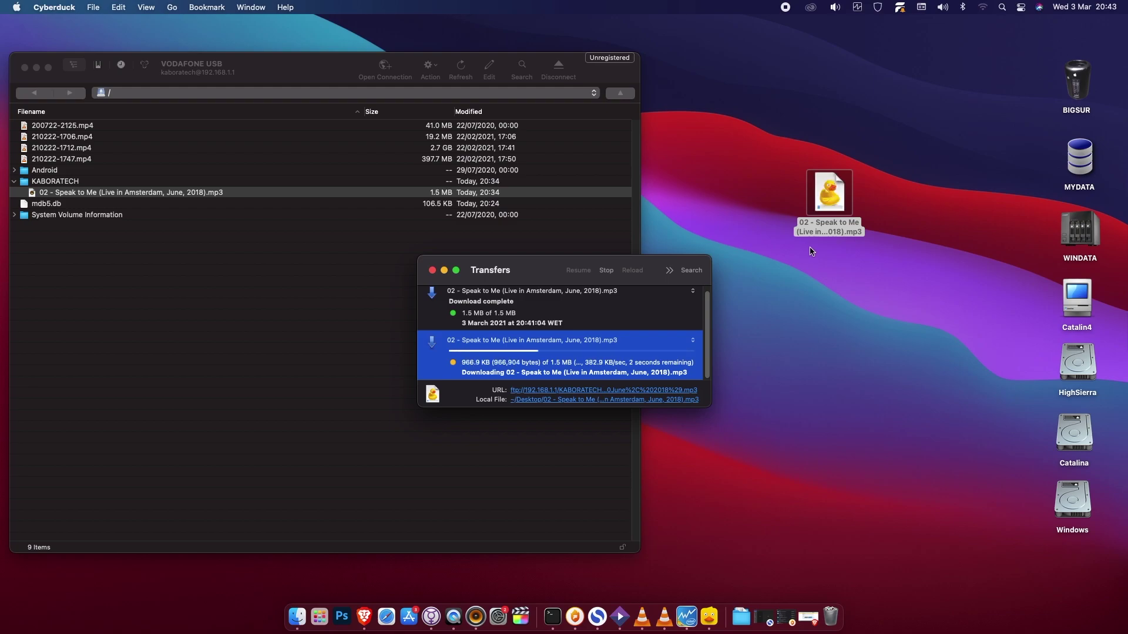
{"action": "left_click", "coordinate": [855, 291]}
Step: Make a SUBSCRIBE desktop folder holding the mp3 and upload it to the USB drive
{"action": "left_click", "coordinate": [432, 270]}
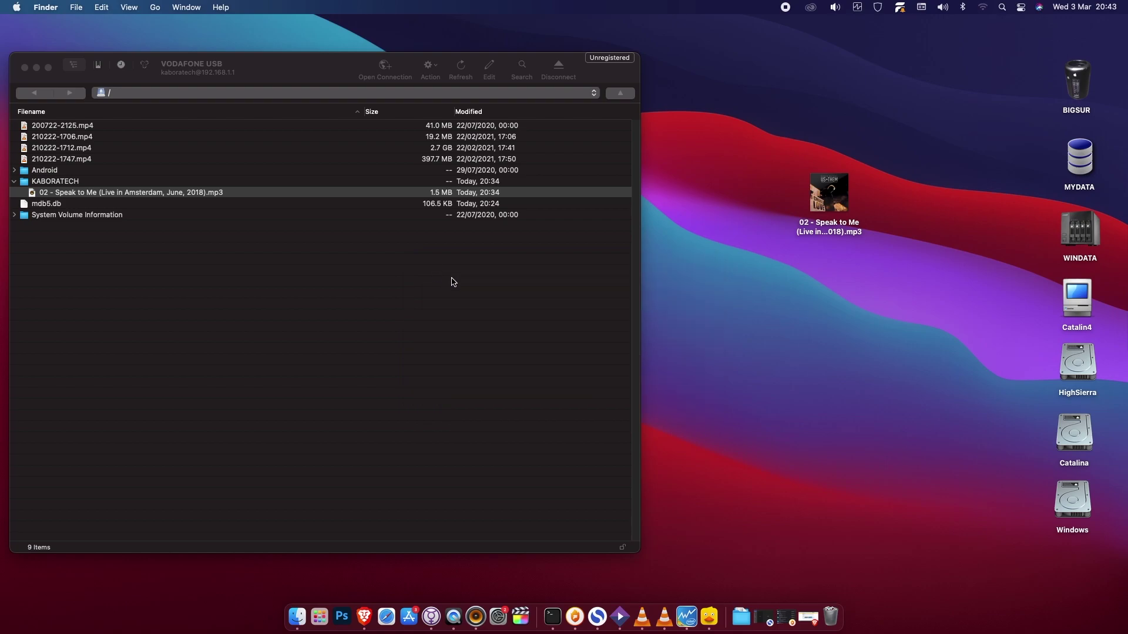
{"action": "right_click", "coordinate": [817, 327]}
{"action": "left_click", "coordinate": [868, 333]}
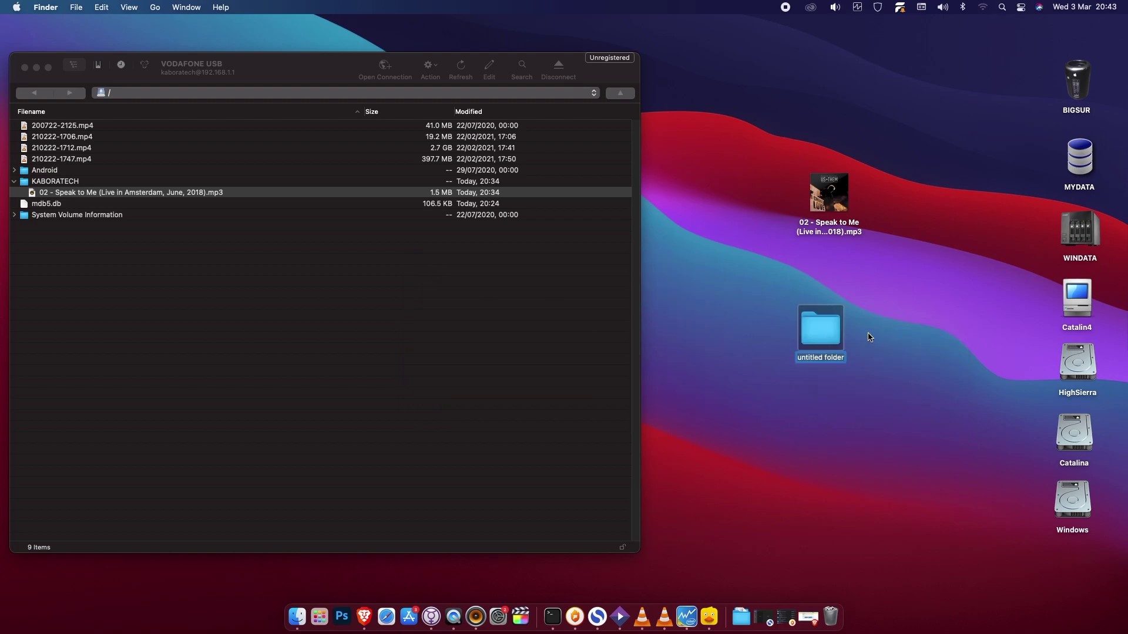
{"action": "type", "text": "SUBSCRIBE"}
{"action": "key", "text": "Return"}
{"action": "left_click_drag", "start_coordinate": [829, 200], "coordinate": [133, 320]}
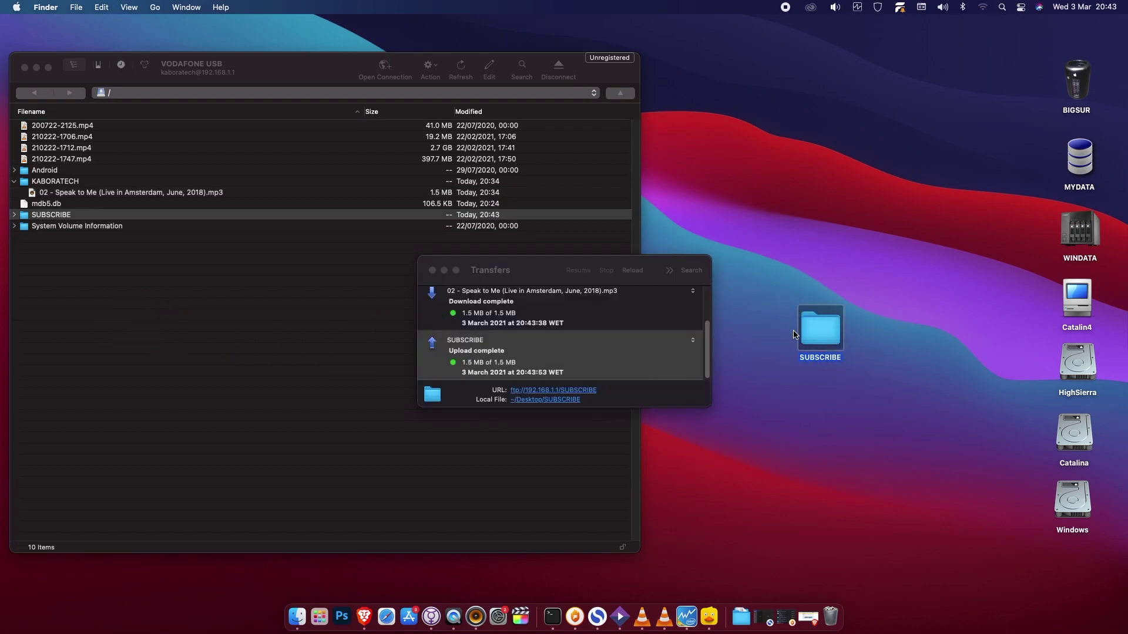
{"action": "left_click", "coordinate": [433, 271]}
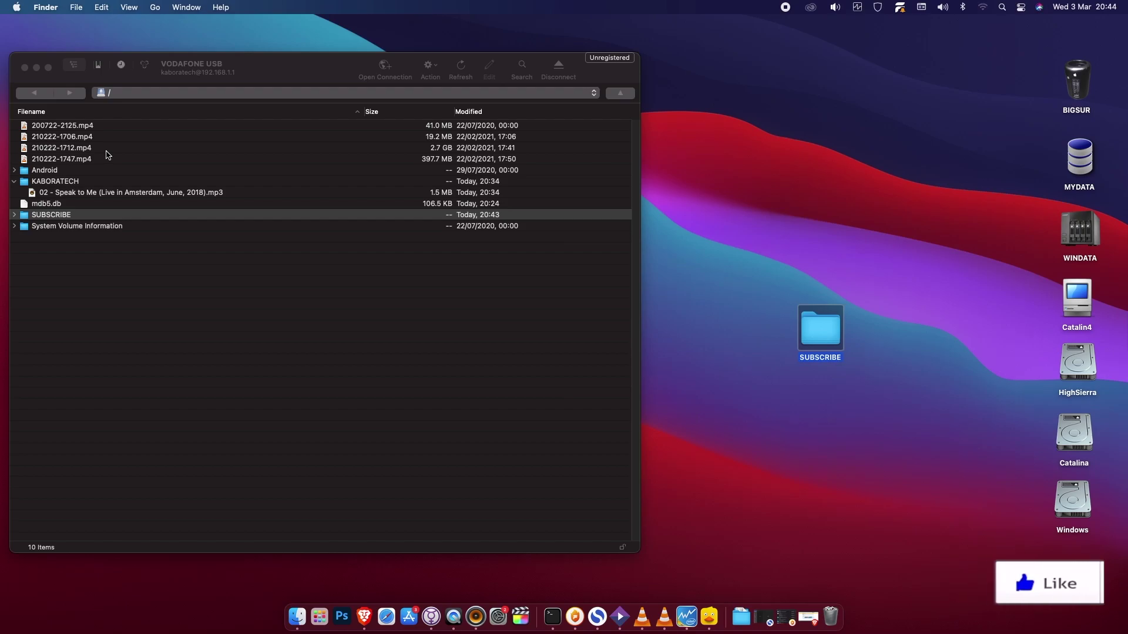
{"action": "left_click", "coordinate": [280, 66]}
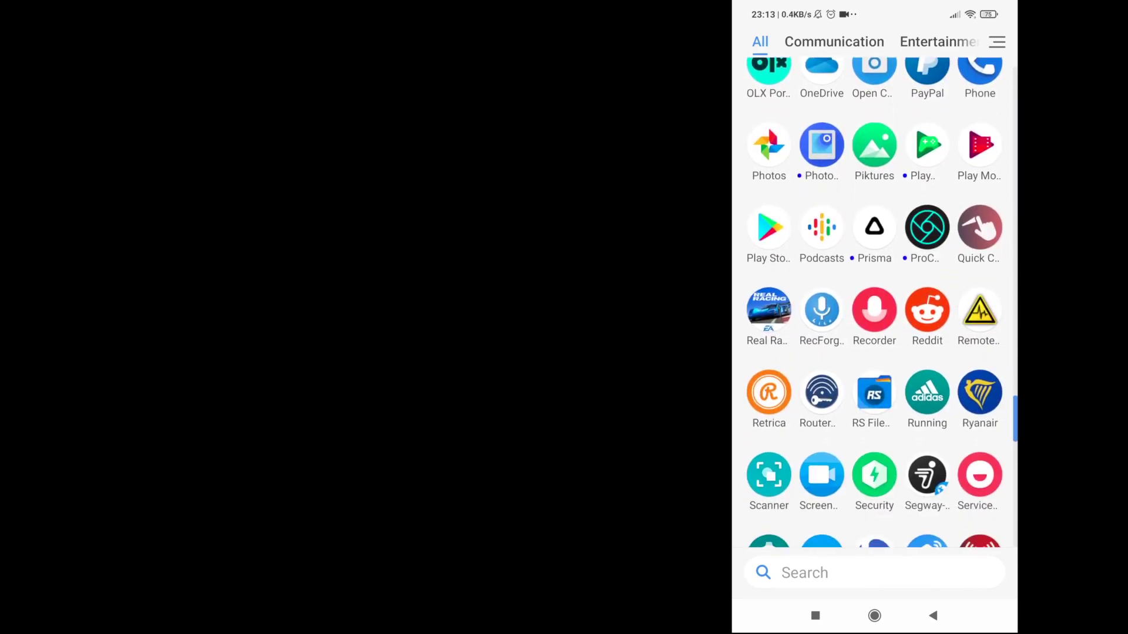
Step: In RS File Manager, scan the network from the FTP connections page
{"action": "left_click", "coordinate": [874, 280]}
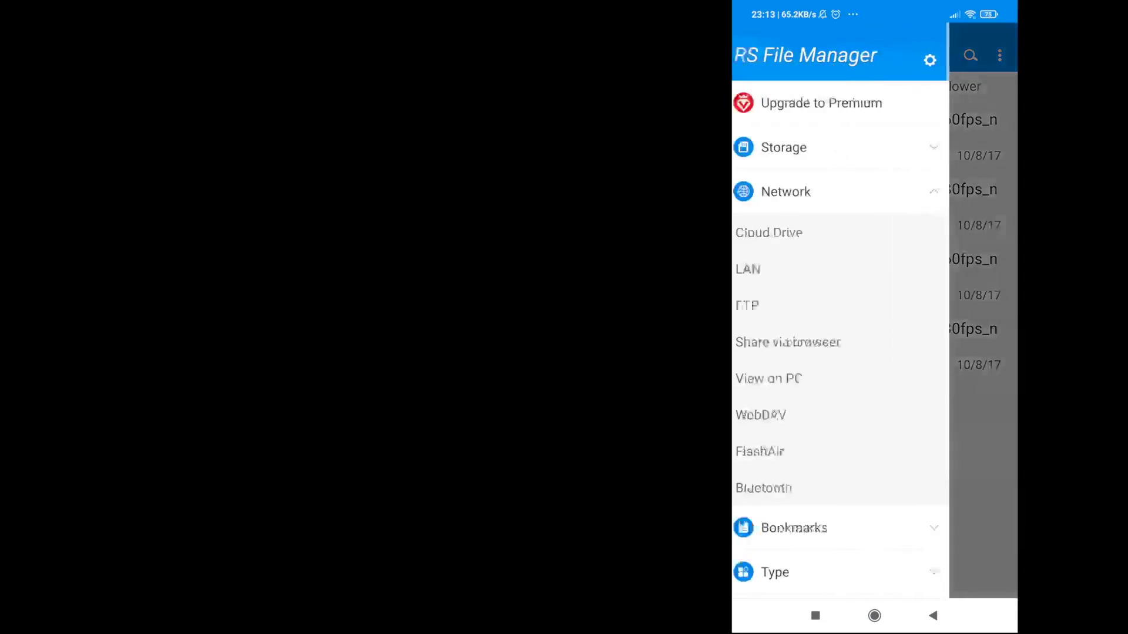
{"action": "left_click", "coordinate": [758, 306]}
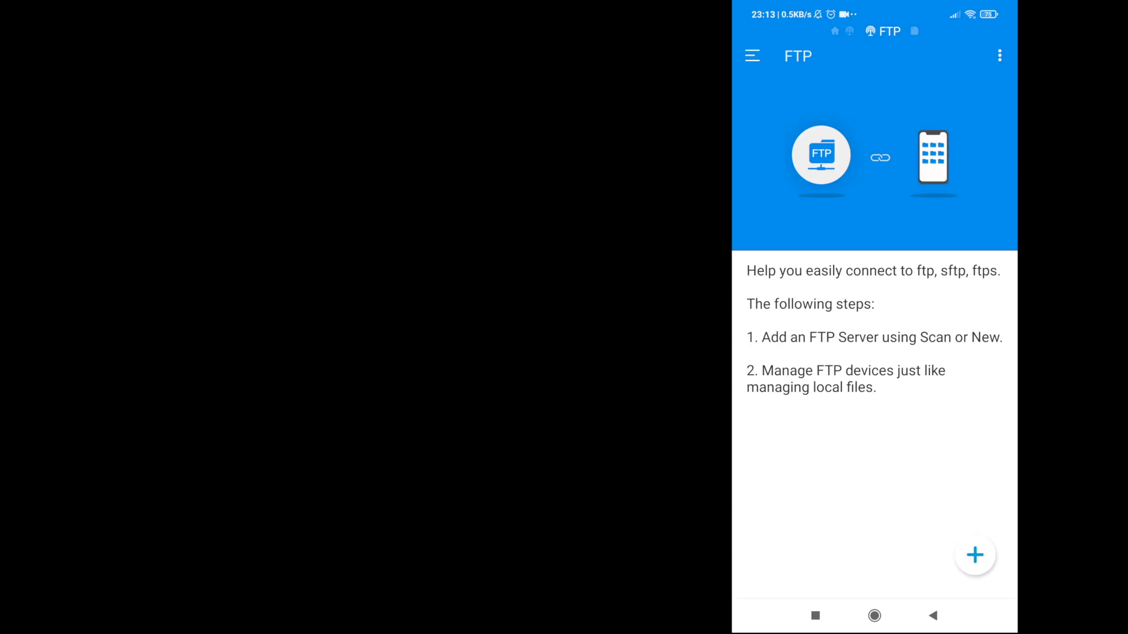
{"action": "left_click", "coordinate": [975, 555]}
{"action": "left_click", "coordinate": [931, 472]}
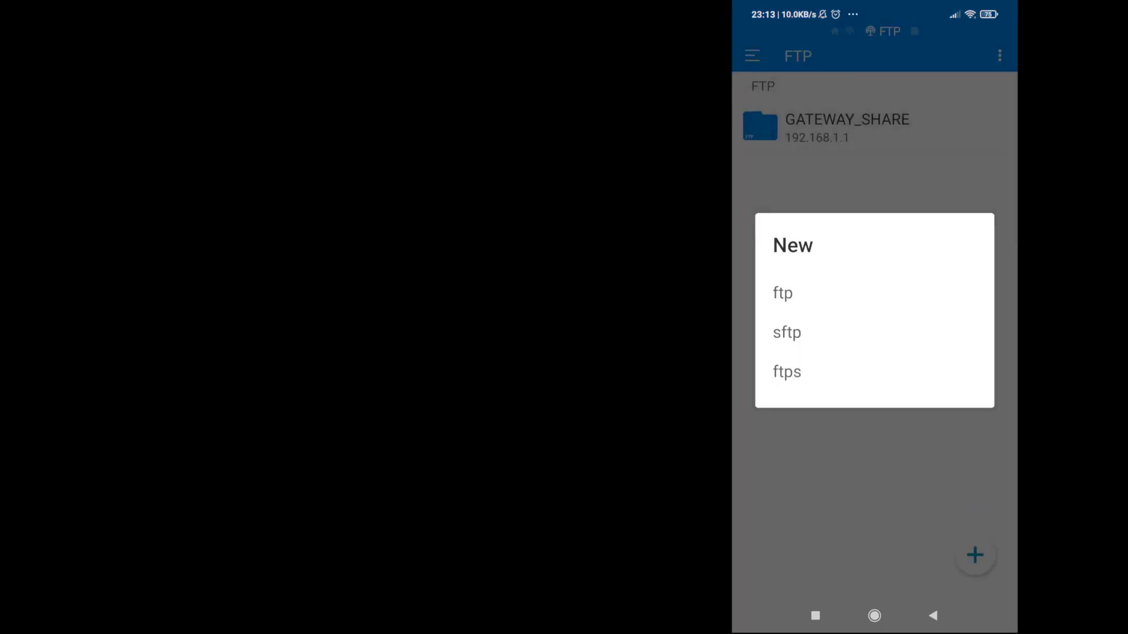
Step: Start a new ftp server entry with server 192.168.1.1 and the router's FTP username
{"action": "left_click", "coordinate": [782, 292]}
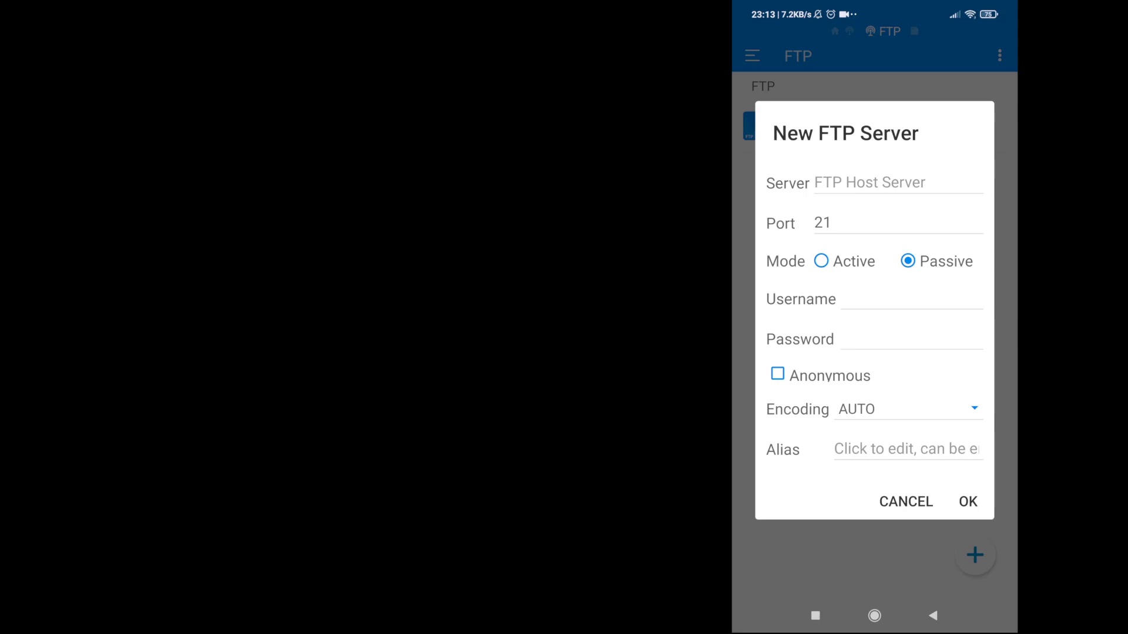
{"action": "left_click", "coordinate": [746, 574]}
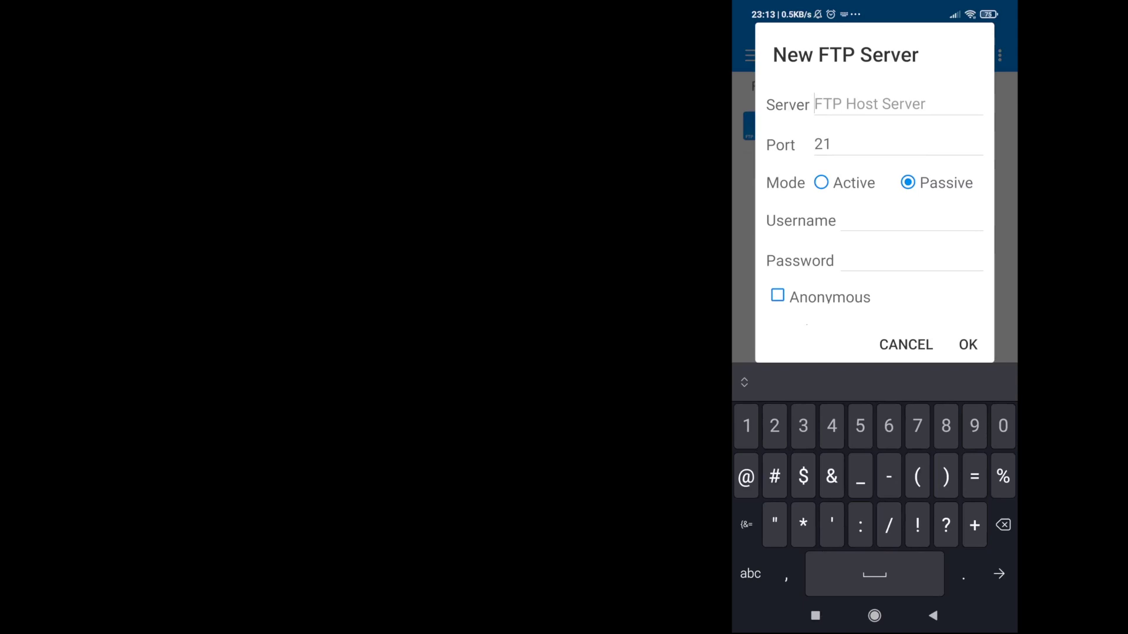
{"action": "type", "text": "192"}
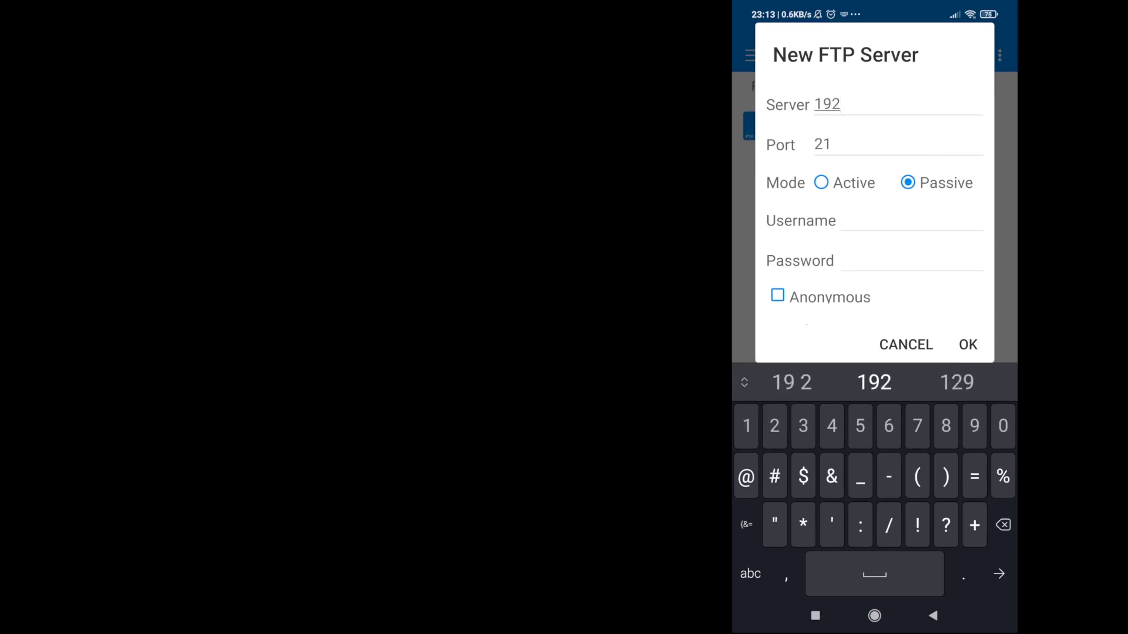
{"action": "type", "text": ".1"}
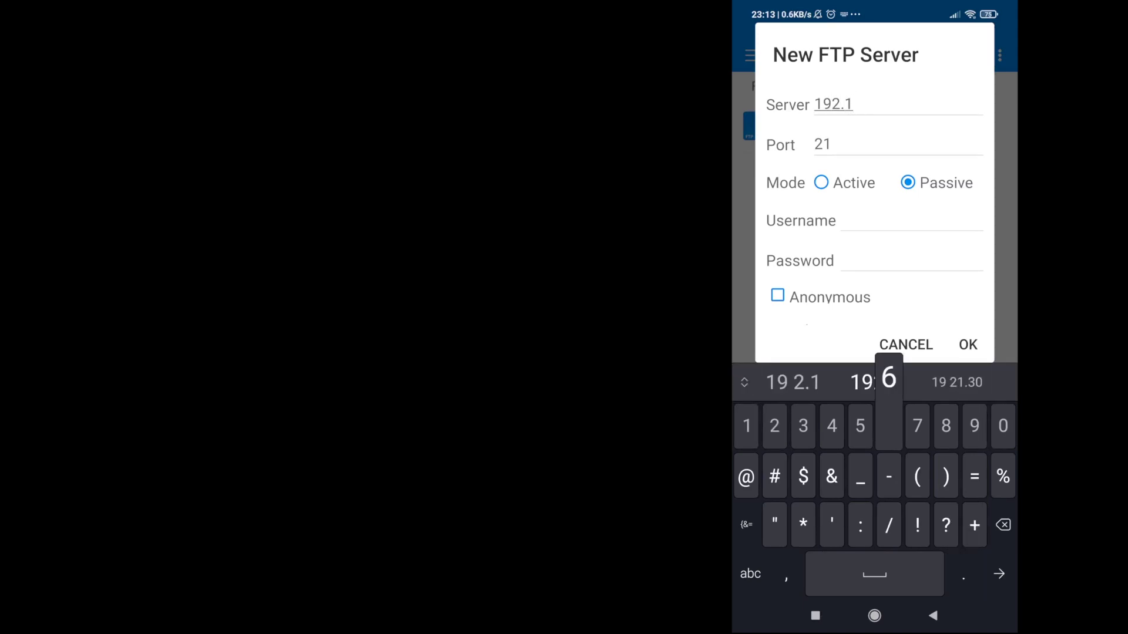
{"action": "type", "text": "68.1"}
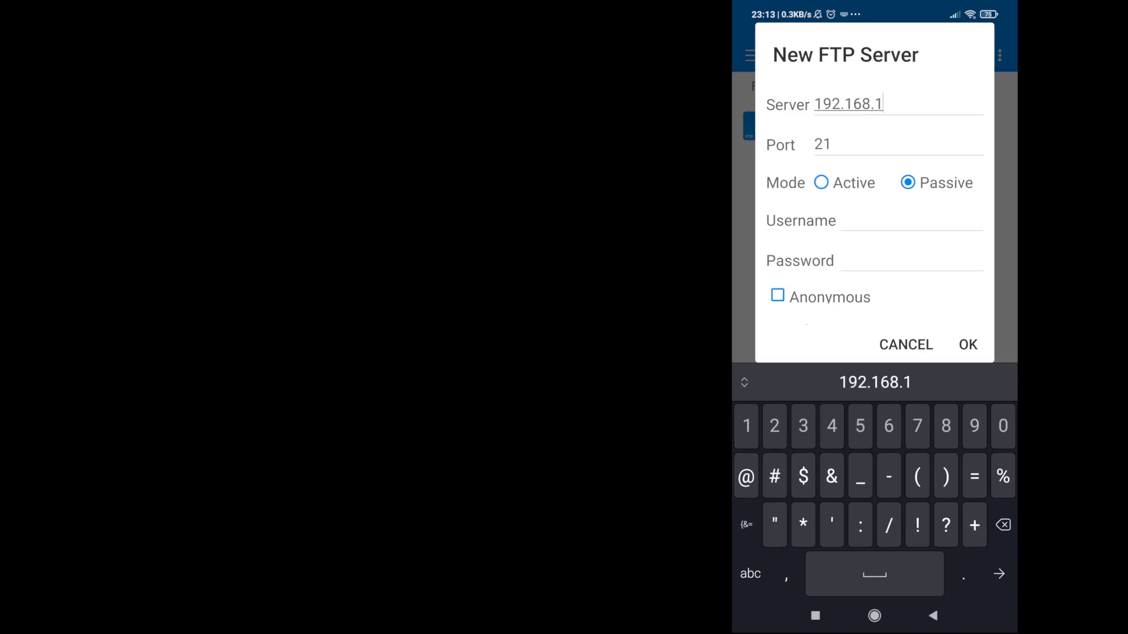
{"action": "type", "text": ".1"}
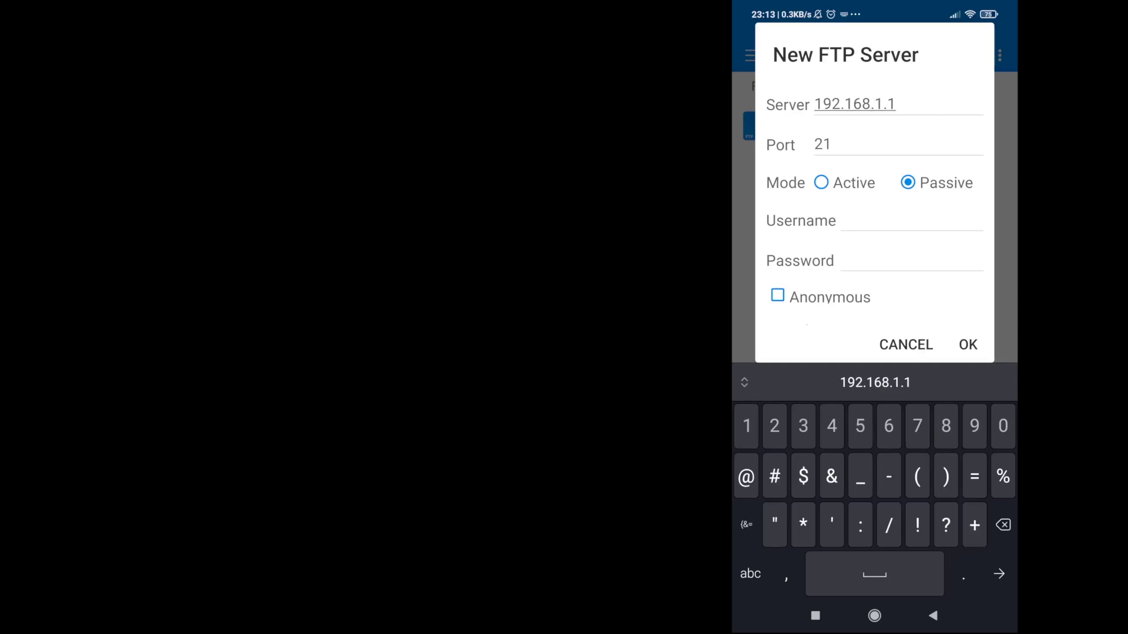
{"action": "left_click", "coordinate": [911, 222]}
{"action": "type", "text": "ka"}
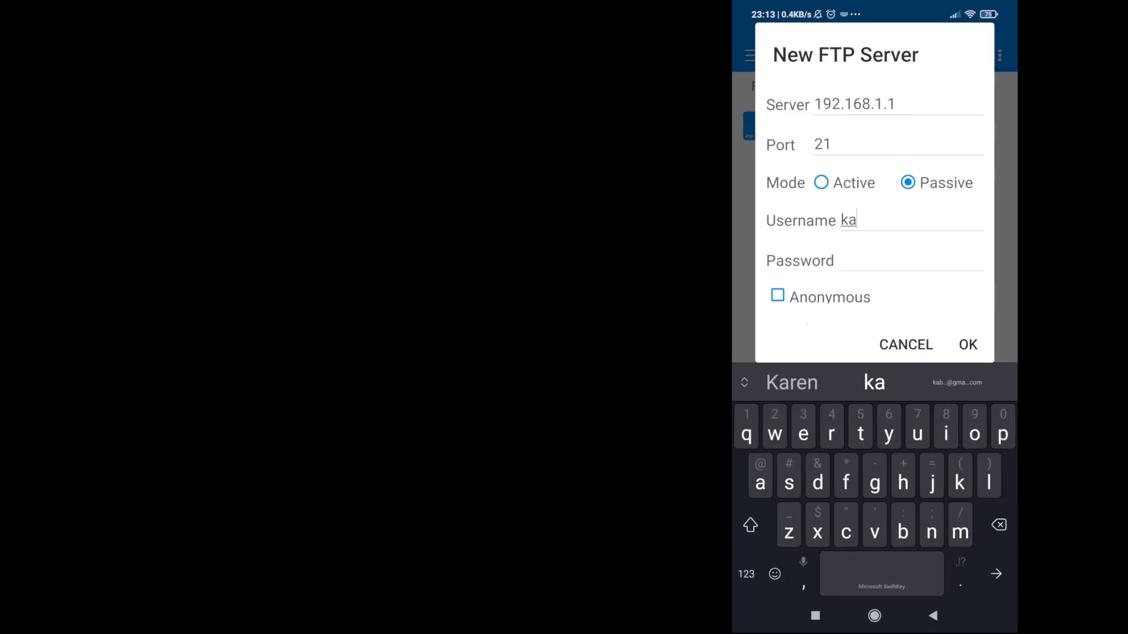
{"action": "type", "text": "bor"}
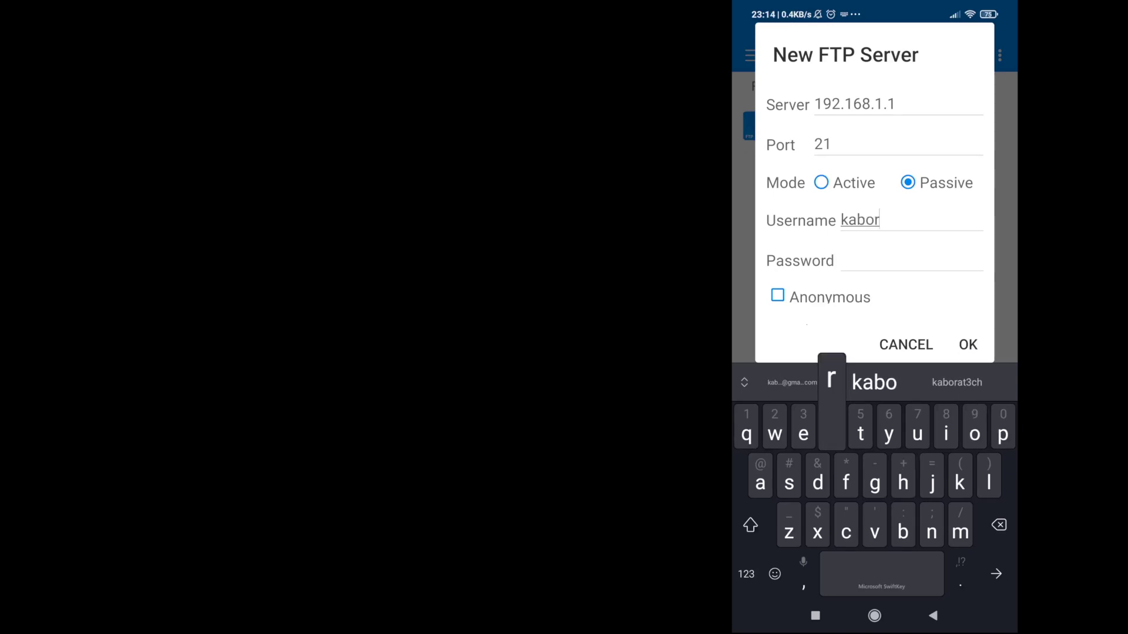
{"action": "type", "text": "atec"}
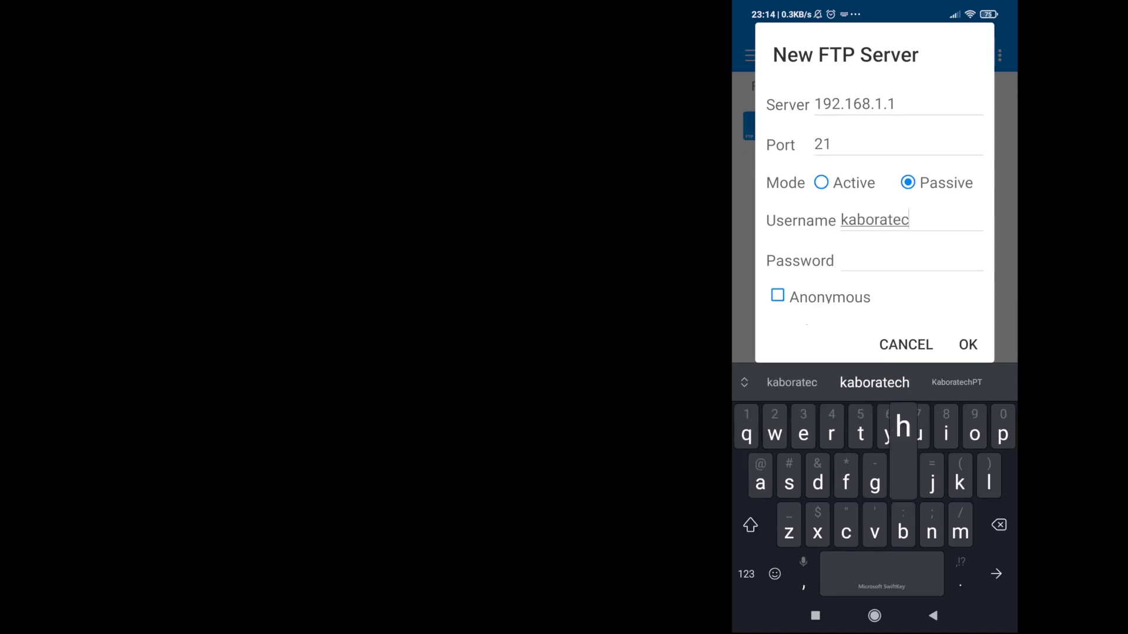
{"action": "type", "text": "h"}
{"action": "key", "text": "Return"}
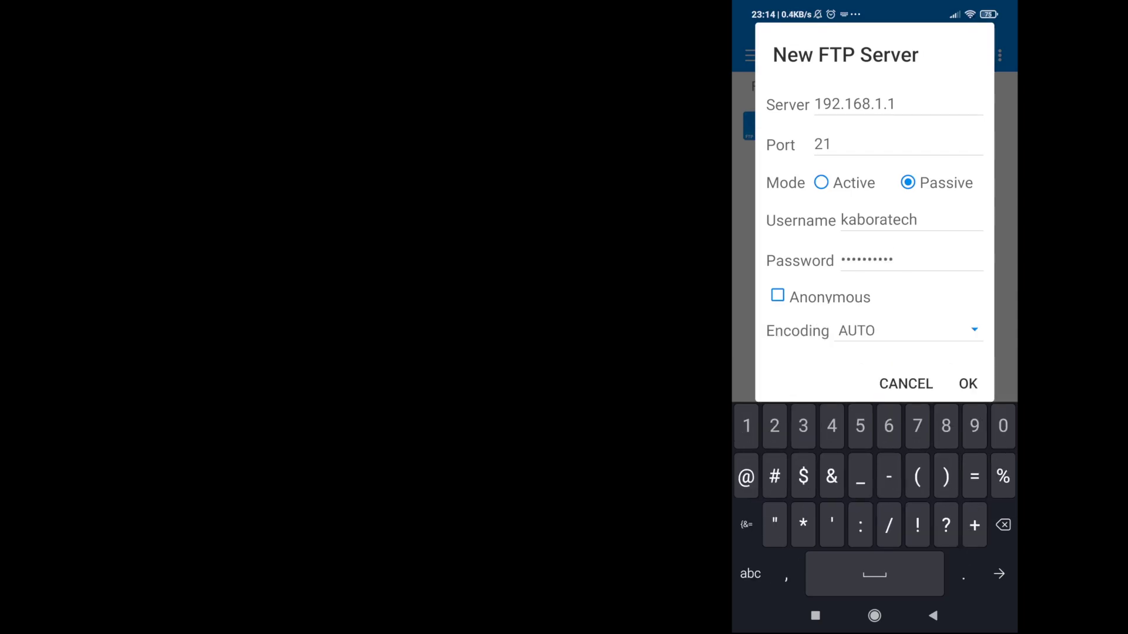
Step: Save the 192.168.1.1 FTP server entry and allow RS File Manager storage access
{"action": "type", "text": "_"}
{"action": "left_click", "coordinate": [967, 383]}
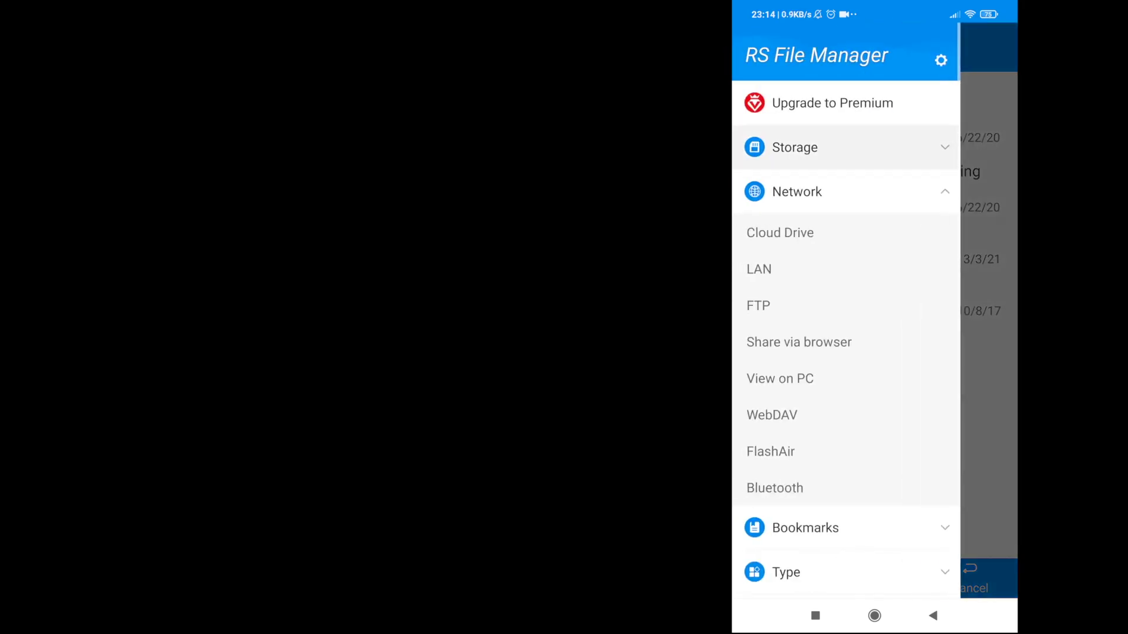
{"action": "scroll", "coordinate": [845, 352], "scroll_direction": "down", "scroll_amount": 5}
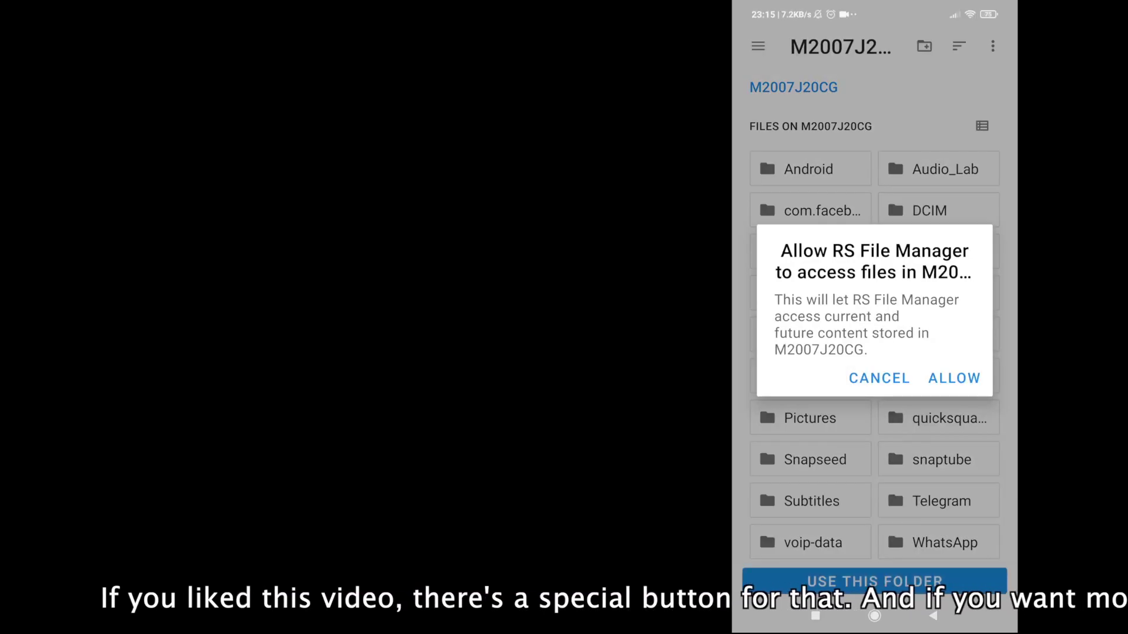
{"action": "left_click", "coordinate": [954, 378]}
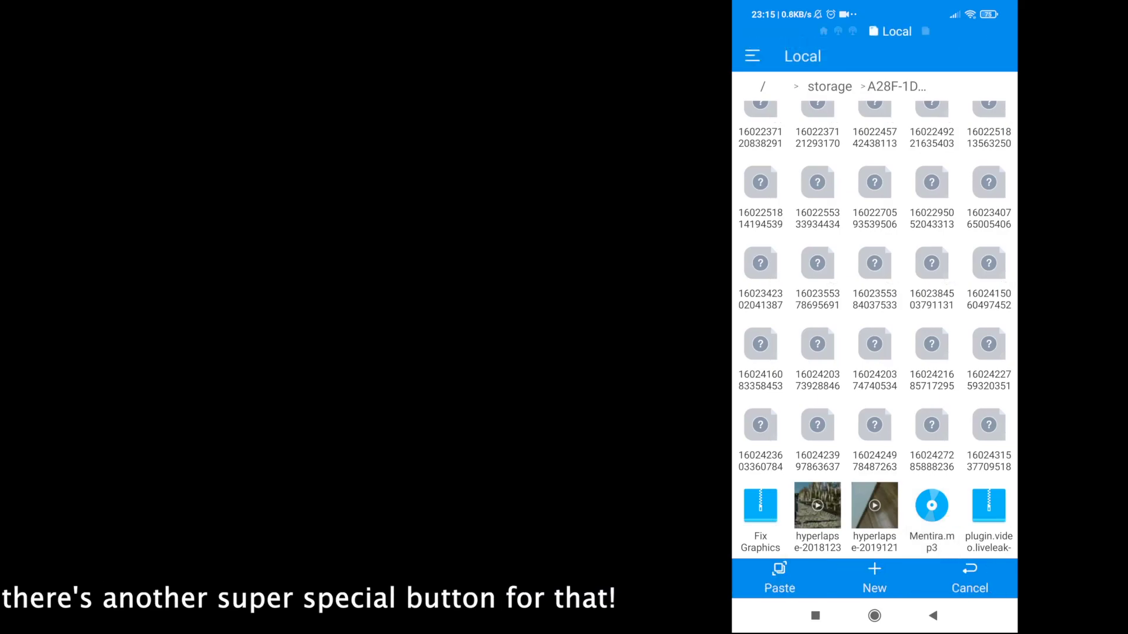
Step: Connect to the 192.168.1.1 FTP server, browse DCIM, and return to the top-level folders
{"action": "left_click", "coordinate": [751, 56]}
{"action": "scroll", "coordinate": [845, 353], "scroll_direction": "down", "scroll_amount": 3}
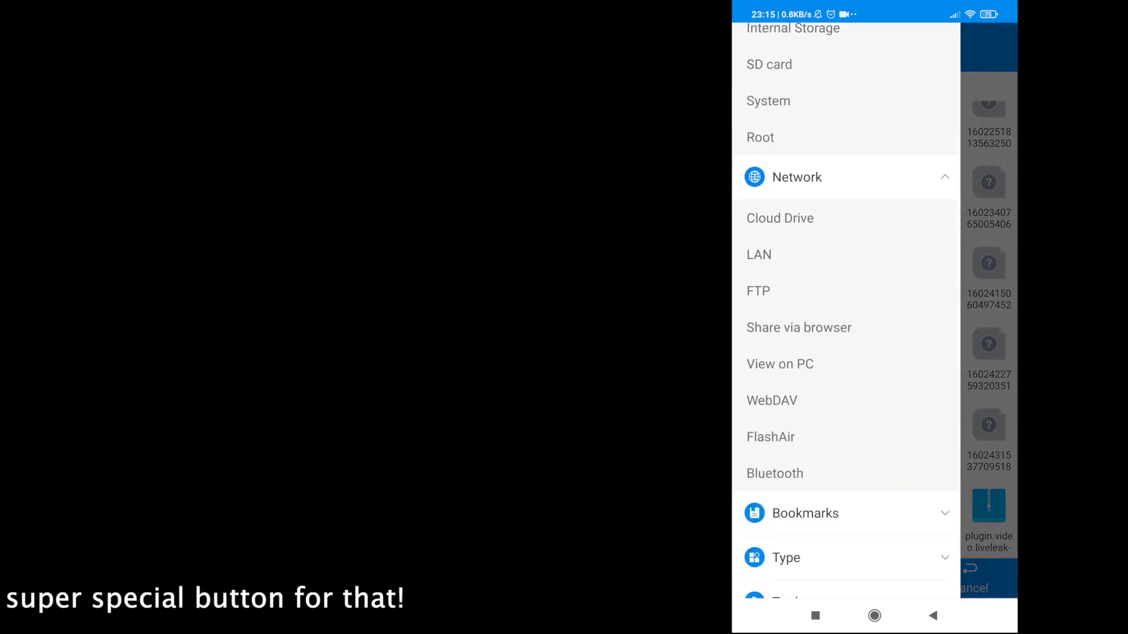
{"action": "left_click", "coordinate": [758, 287]}
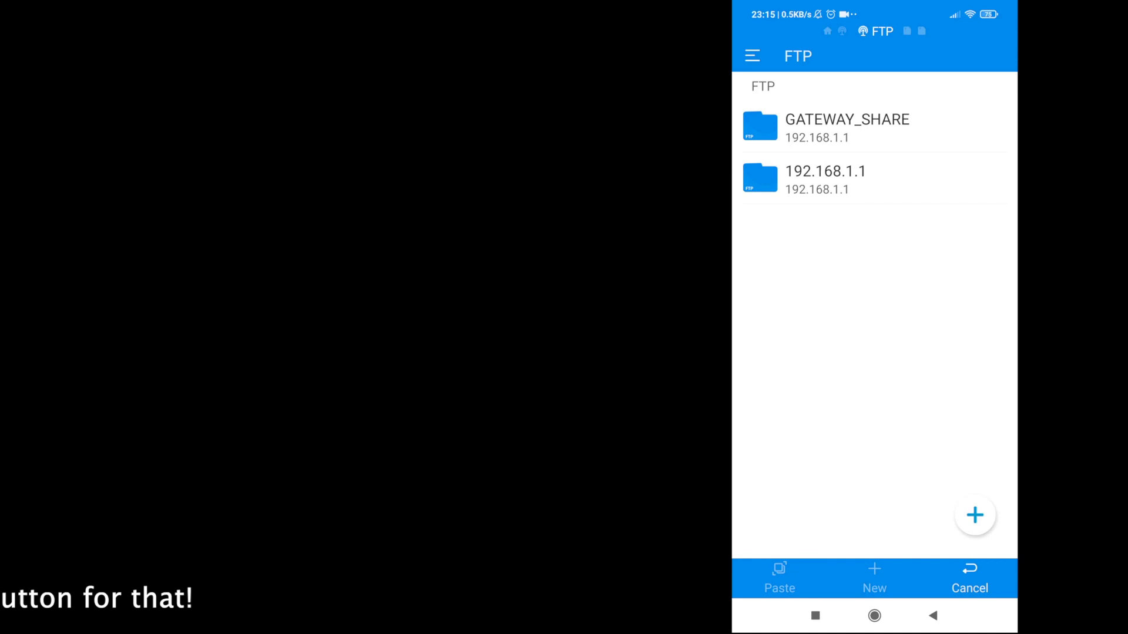
{"action": "left_click", "coordinate": [825, 178]}
{"action": "scroll", "coordinate": [875, 328], "scroll_direction": "down", "scroll_amount": 3}
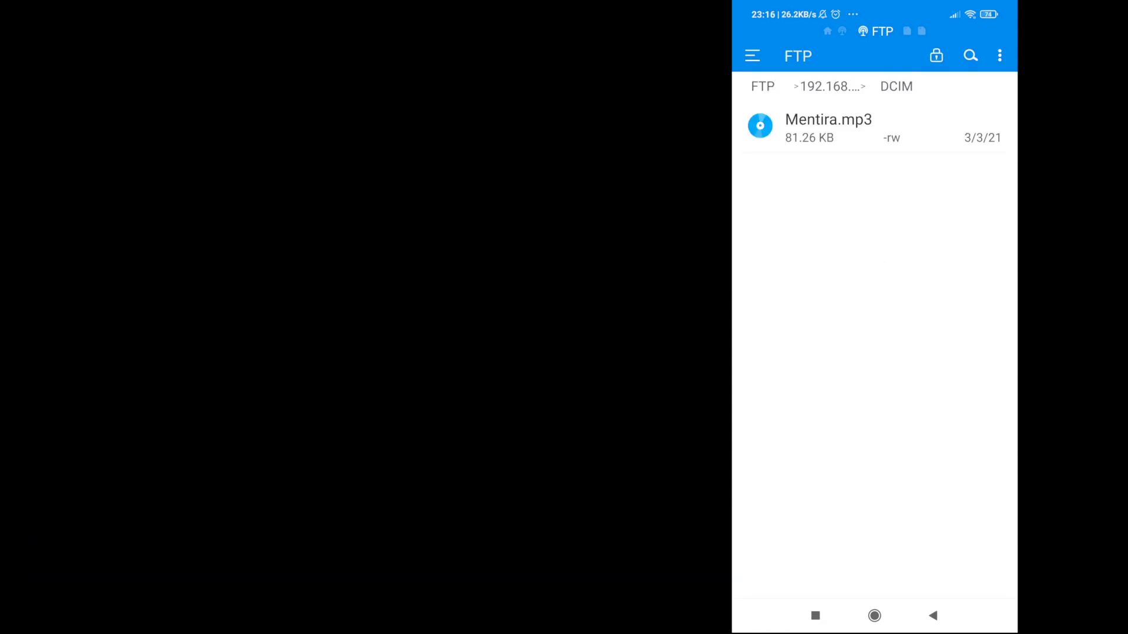
{"action": "left_click", "coordinate": [933, 616]}
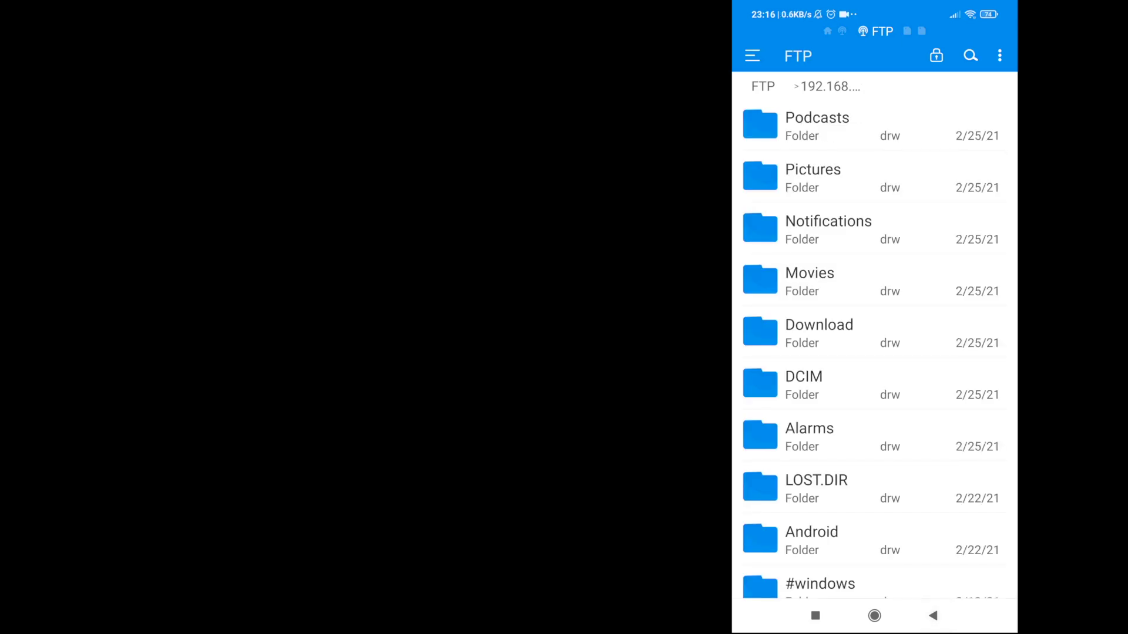